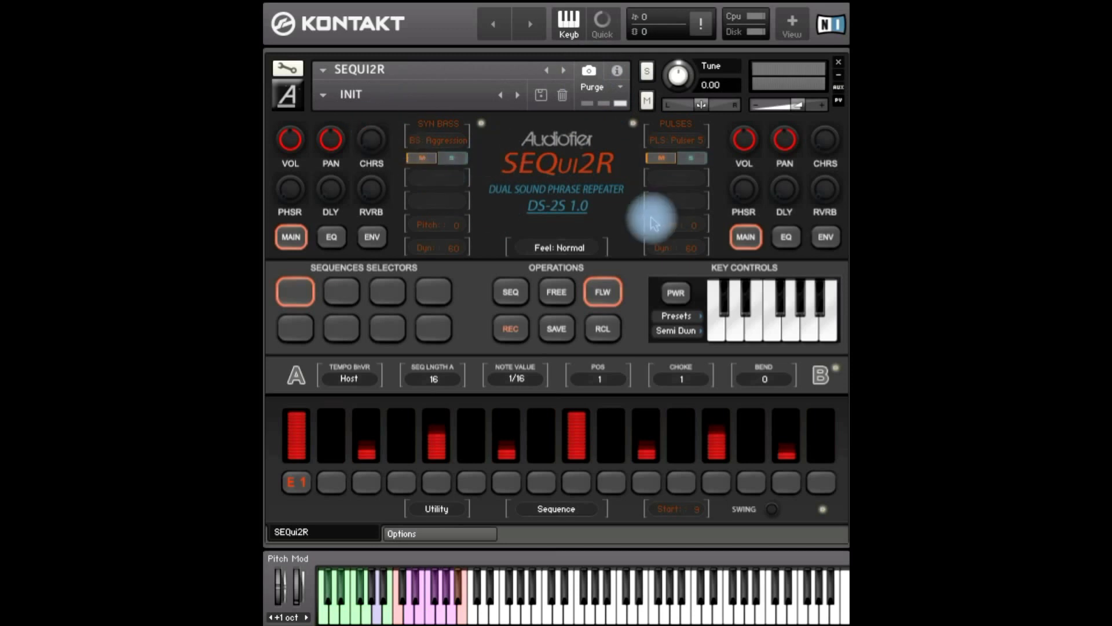
- Browse the snapshot categories, including the Demo Patches and Guitars lists, and load the Arpeggiometer snapshot from Electronic
{"action": "left_click", "coordinate": [324, 97]}
{"action": "mouse_move", "coordinate": [342, 146]}
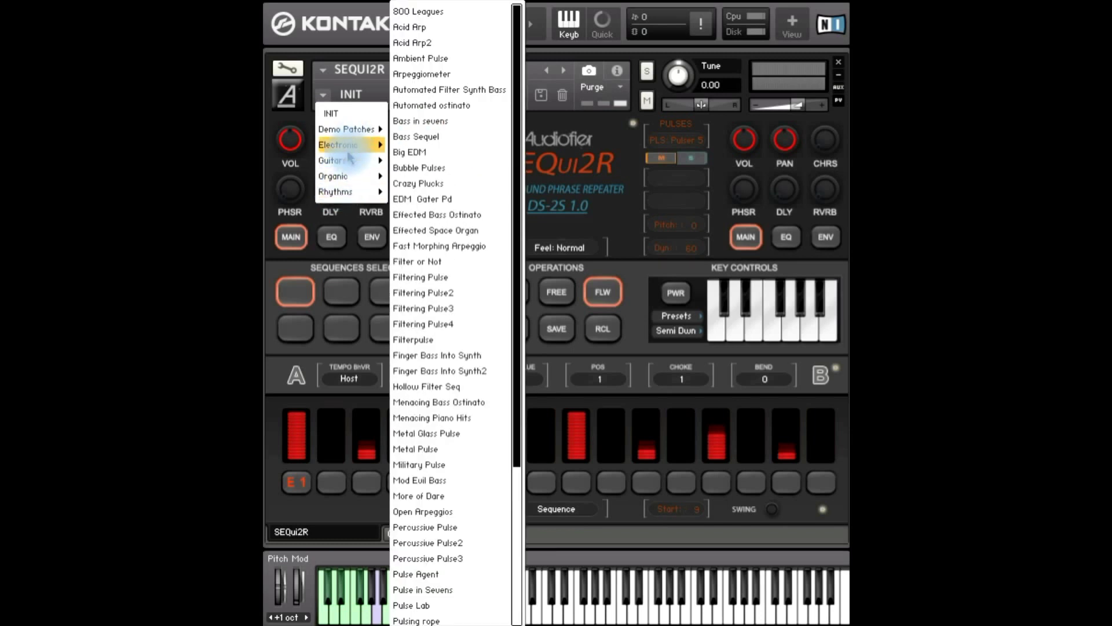
{"action": "mouse_move", "coordinate": [354, 165]}
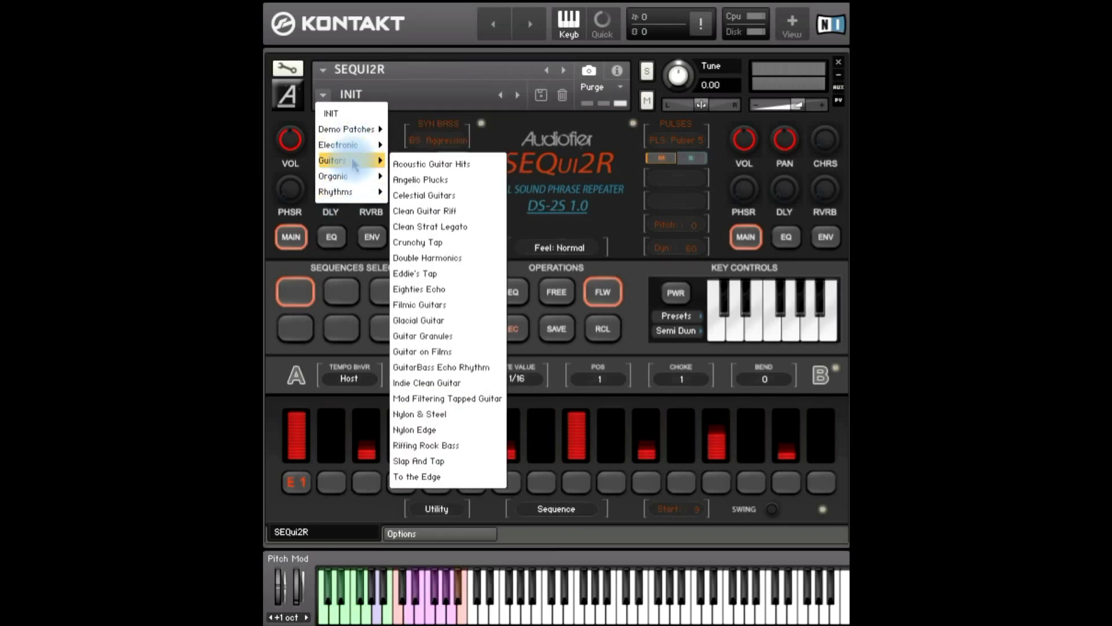
{"action": "mouse_move", "coordinate": [346, 193]}
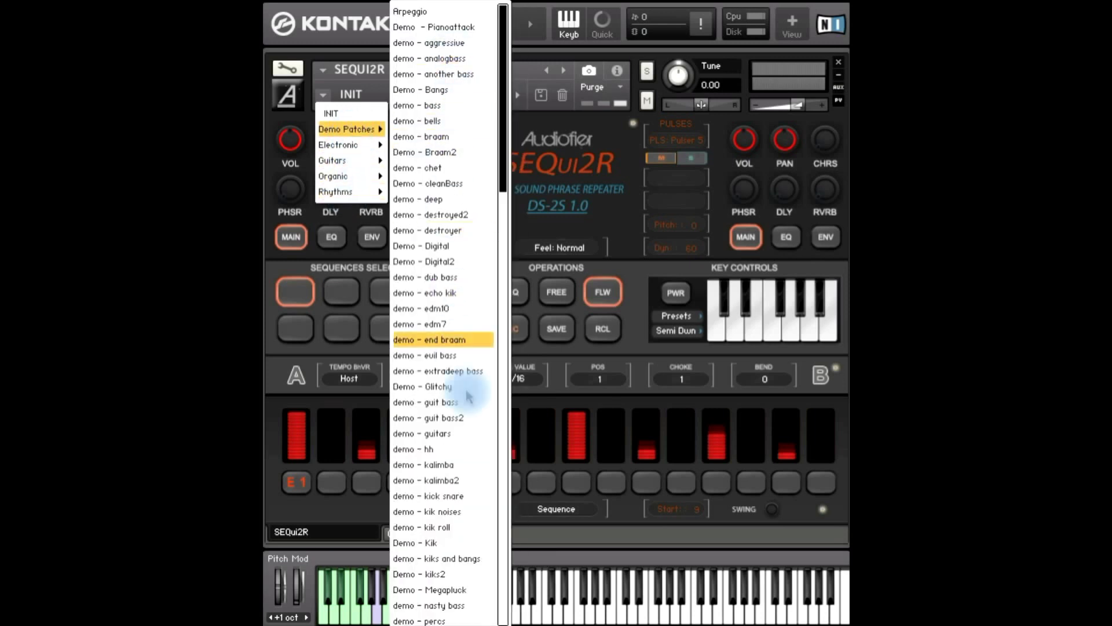
{"action": "scroll", "coordinate": [472, 423], "scroll_direction": "down", "scroll_amount": 6}
{"action": "scroll", "coordinate": [473, 423], "scroll_direction": "down", "scroll_amount": 15}
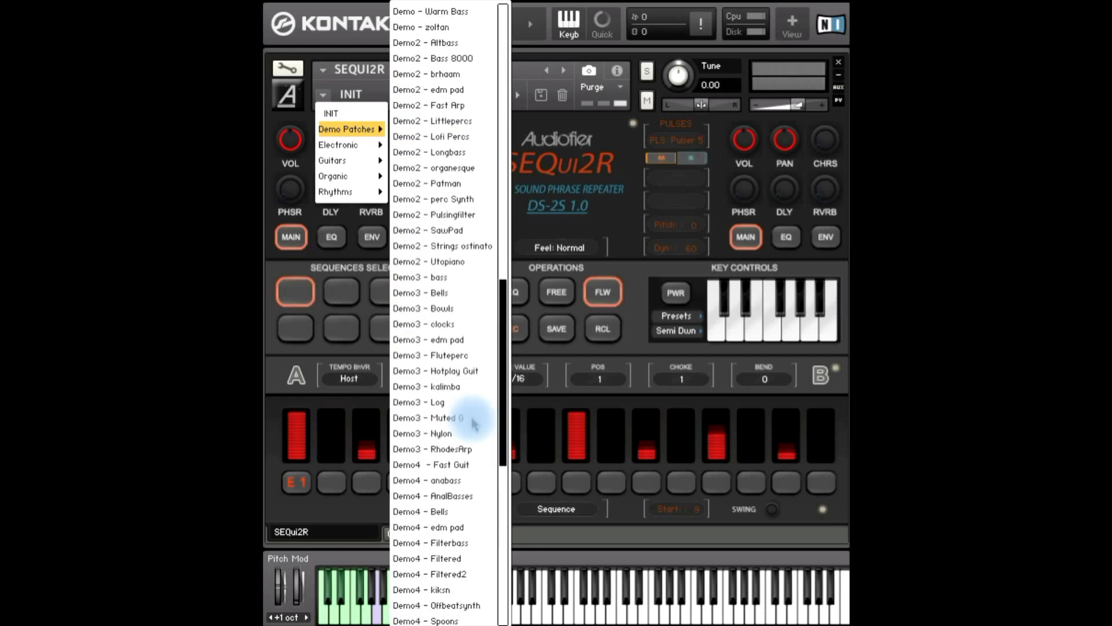
{"action": "scroll", "coordinate": [472, 423], "scroll_direction": "up", "scroll_amount": 20}
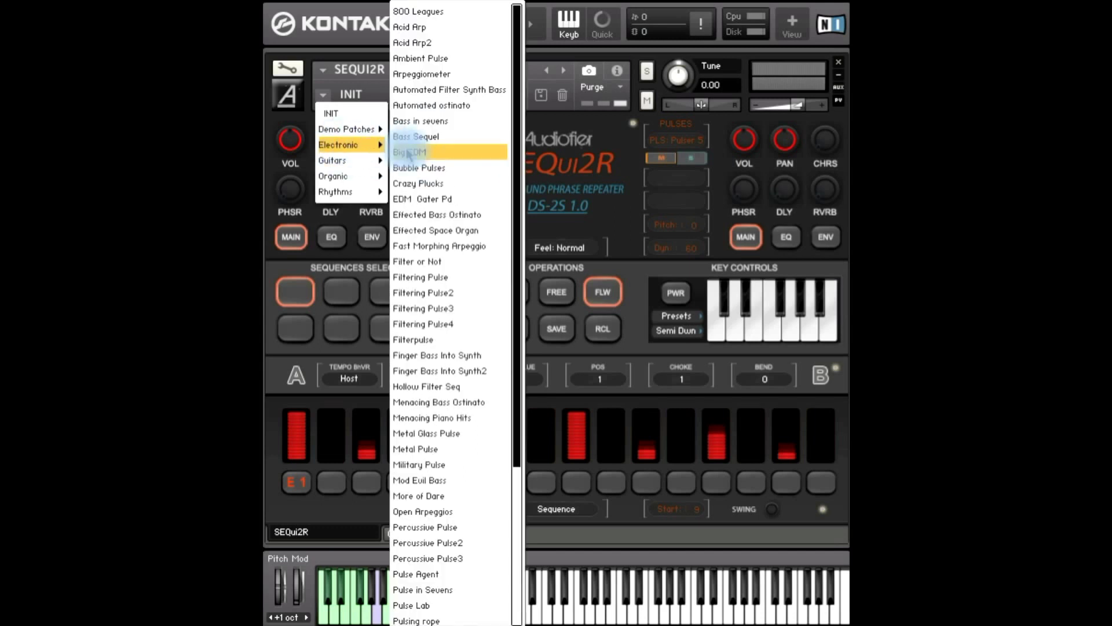
{"action": "left_click", "coordinate": [427, 74]}
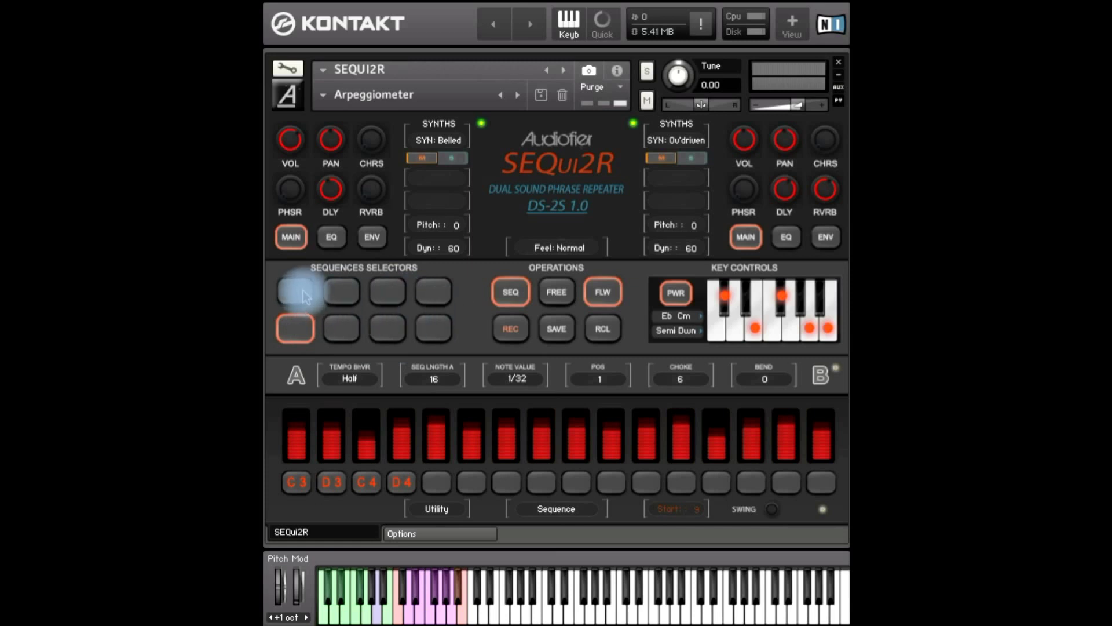
- Recall the stored third sequence, then turn off recall mode and trigger a sequence keyswitch on the on-screen keyboard
{"action": "left_click", "coordinate": [613, 338]}
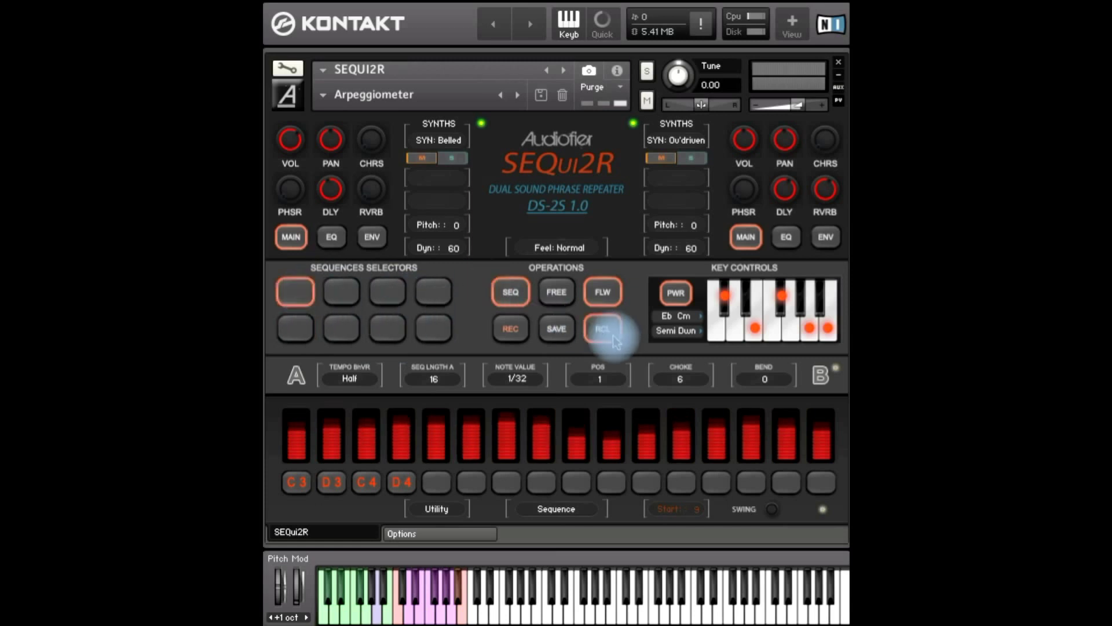
{"action": "left_click", "coordinate": [388, 292]}
{"action": "left_click", "coordinate": [602, 330]}
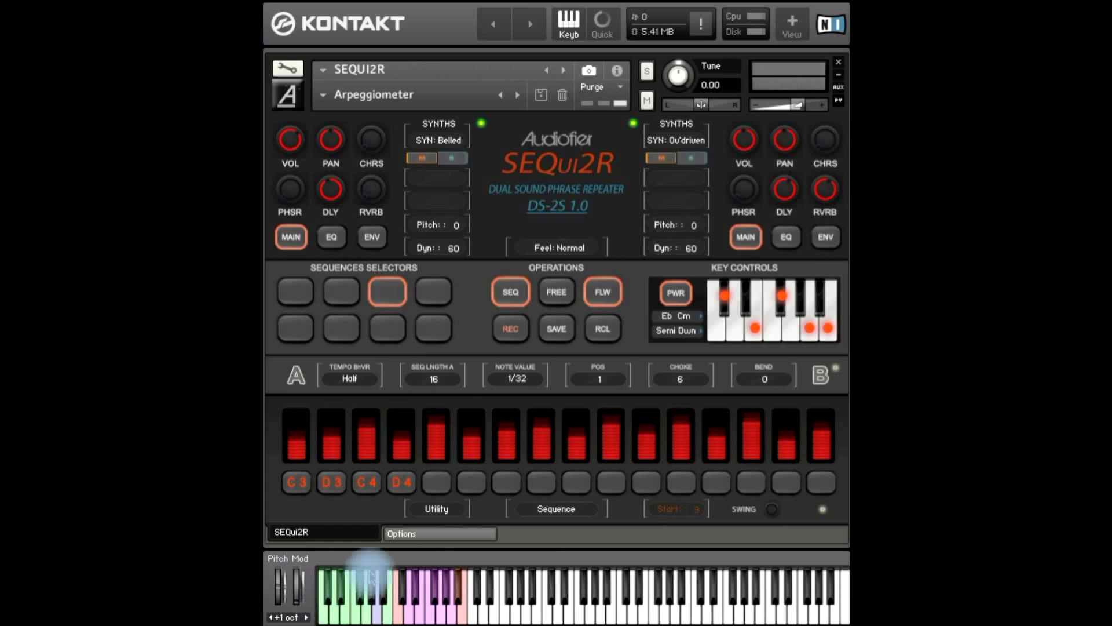
{"action": "left_click", "coordinate": [369, 618]}
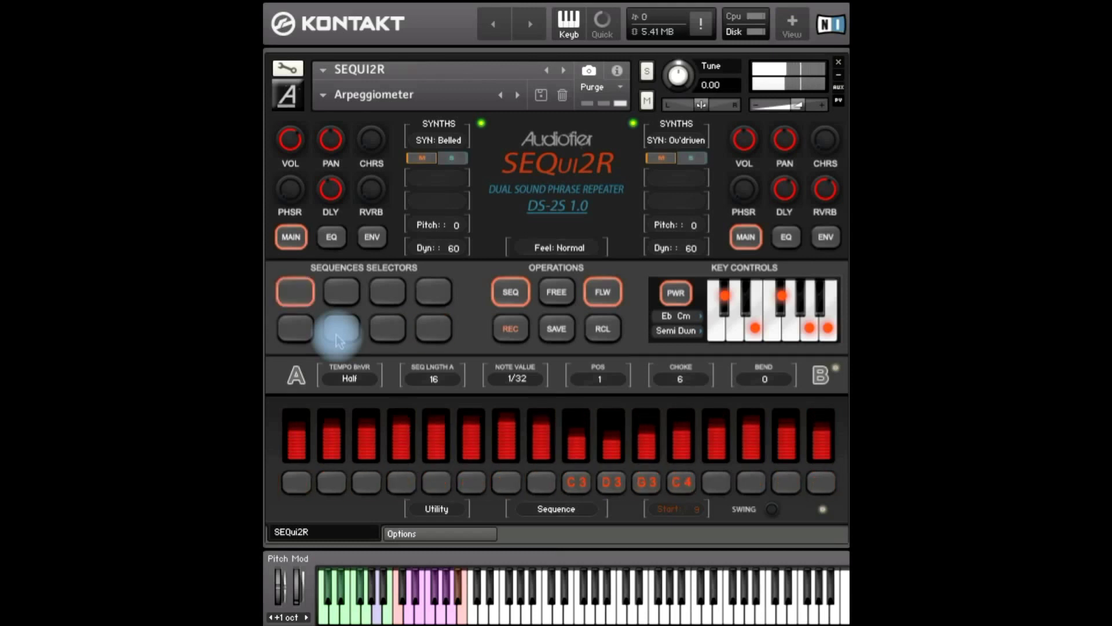
- Display sound A's step modulation parameters (volume, pan, cutoff, distortion) and its envelope controls
{"action": "left_click", "coordinate": [293, 377]}
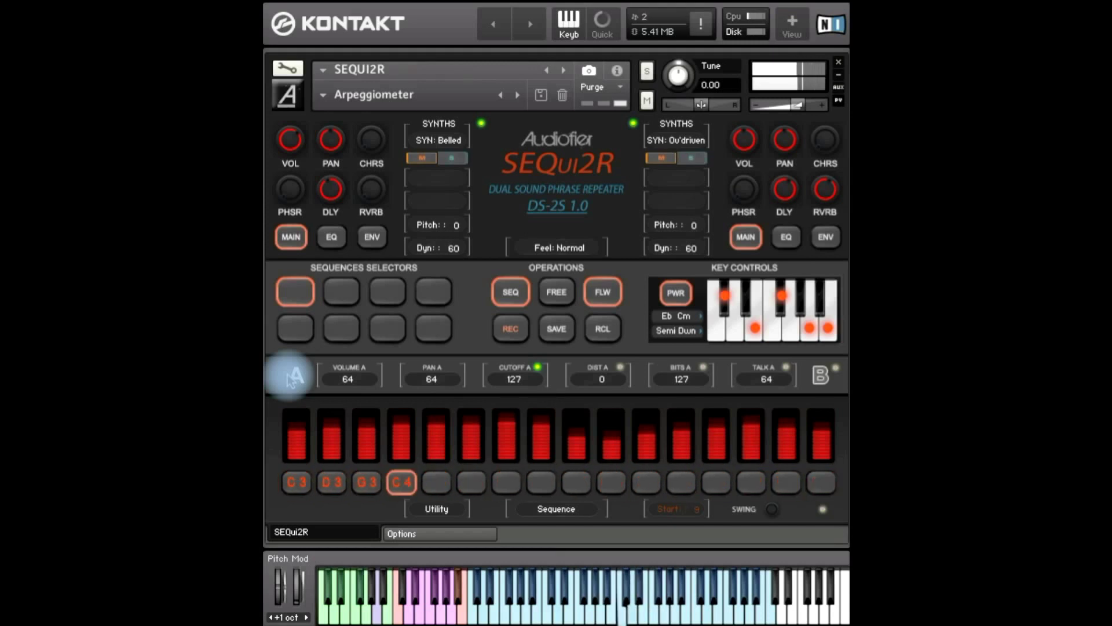
{"action": "left_click", "coordinate": [562, 247]}
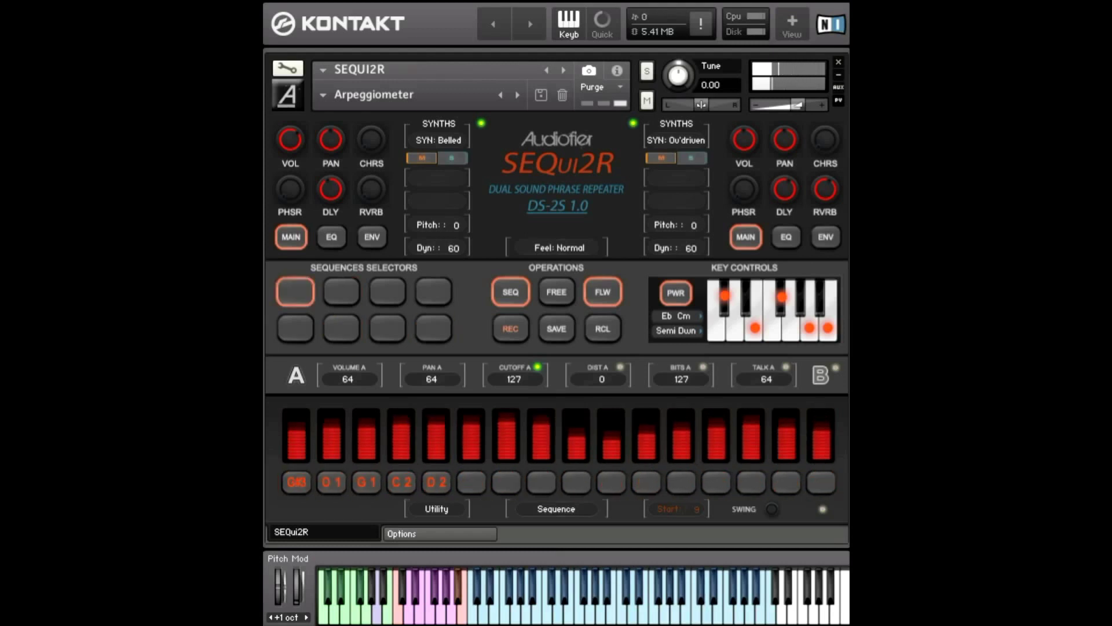
{"action": "left_click", "coordinate": [371, 237]}
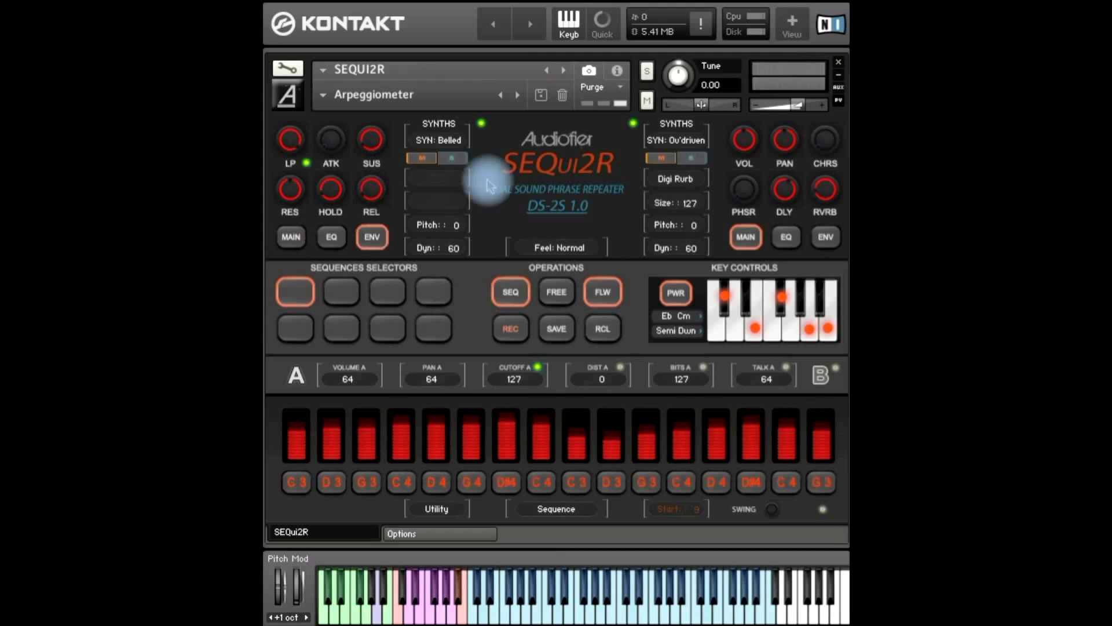
- Load the INIT snapshot and show the instrument's output, voice and memory information
{"action": "left_click", "coordinate": [322, 95]}
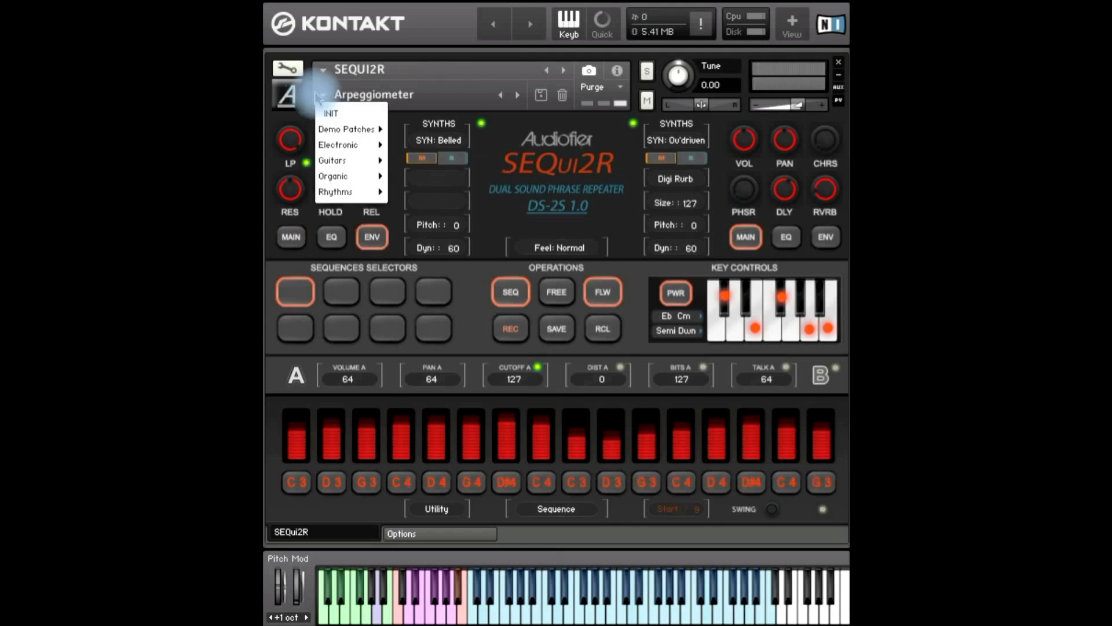
{"action": "left_click", "coordinate": [327, 113]}
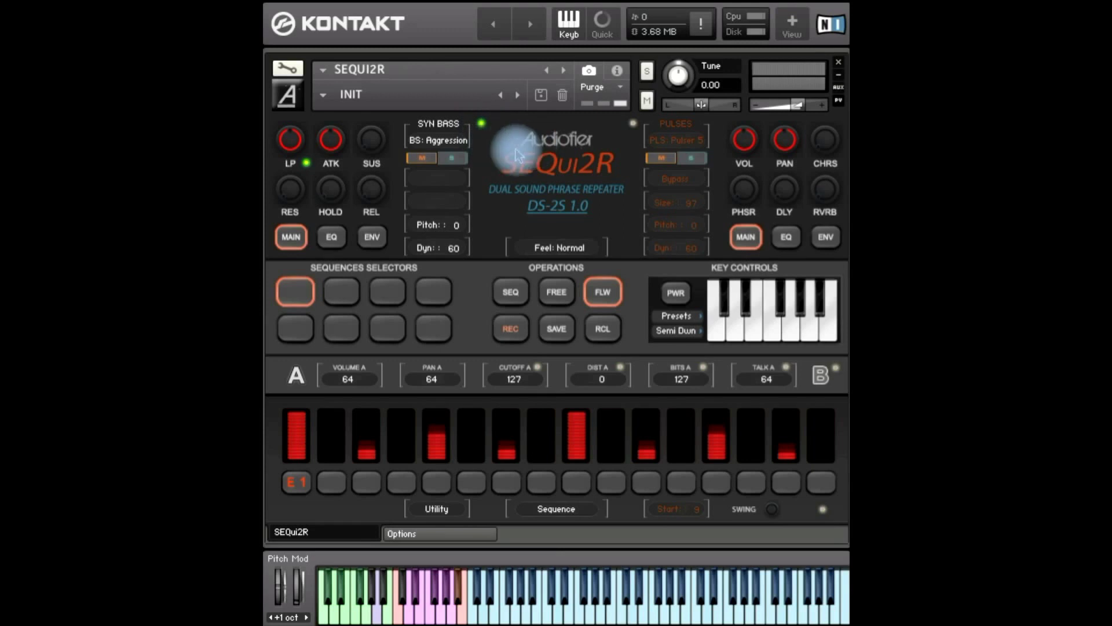
{"action": "left_click", "coordinate": [619, 72]}
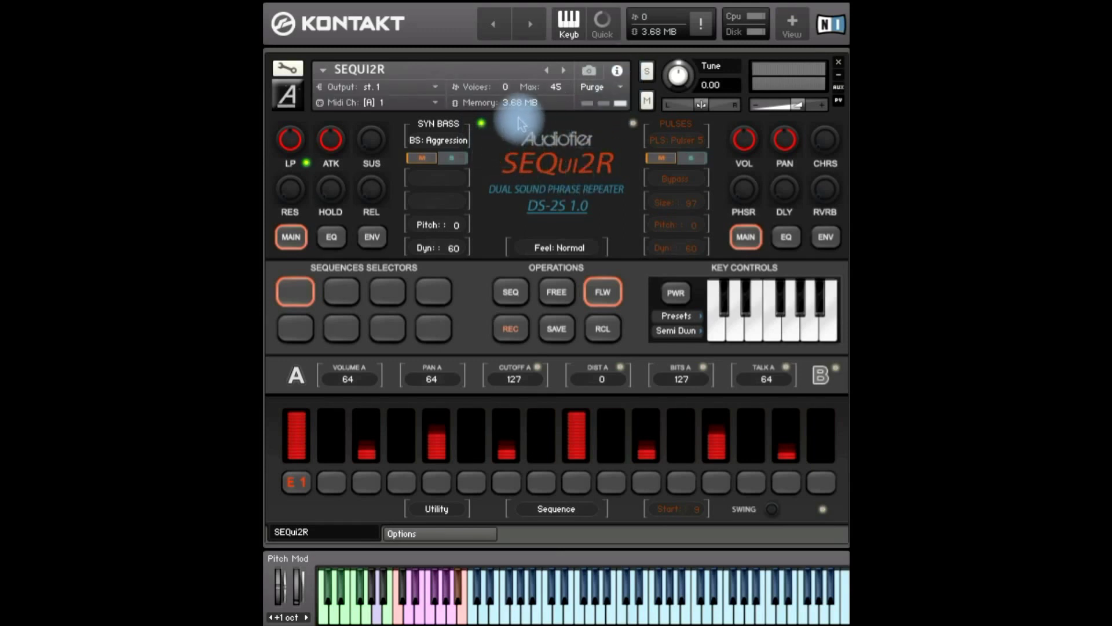
- Switch sound A off and back on, and look through its sound category list without changing SYN BASS
{"action": "left_click", "coordinate": [481, 123]}
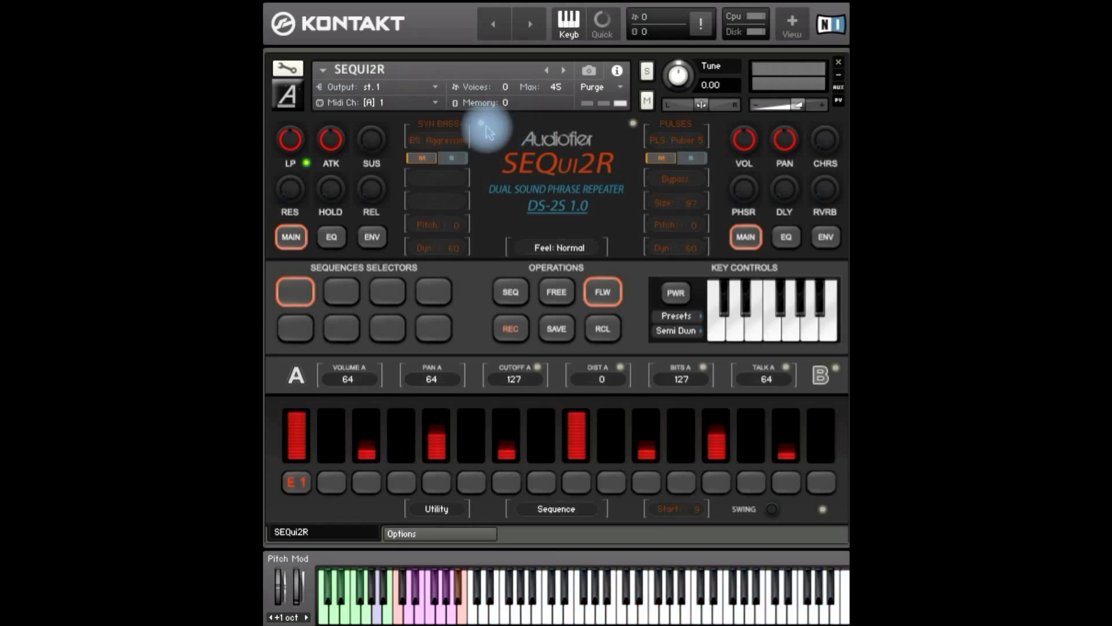
{"action": "left_click", "coordinate": [481, 123]}
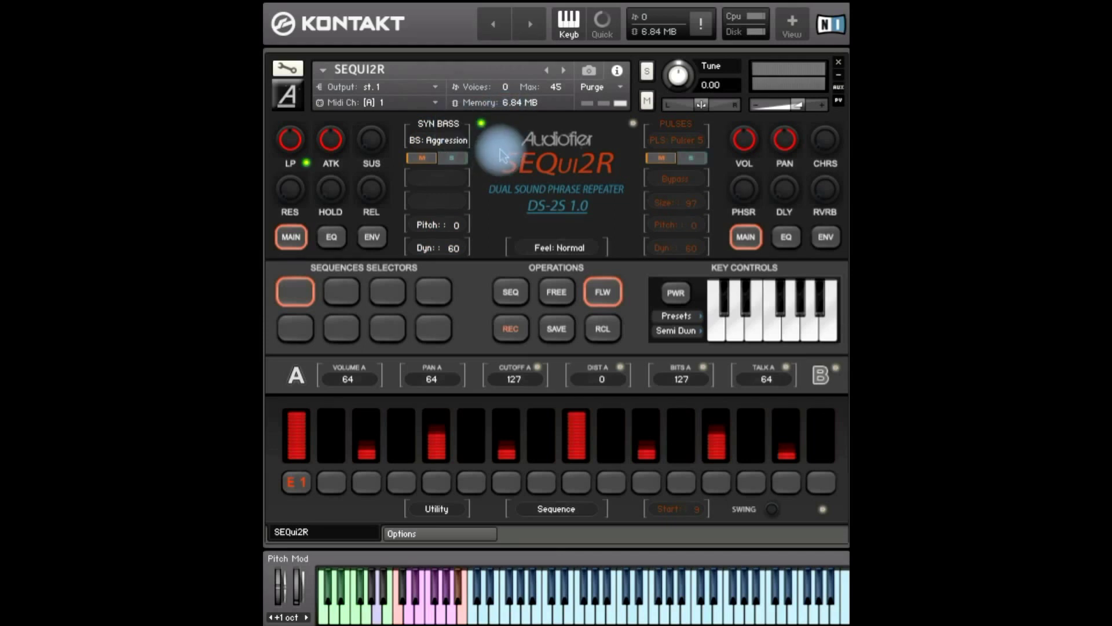
{"action": "left_click", "coordinate": [449, 125]}
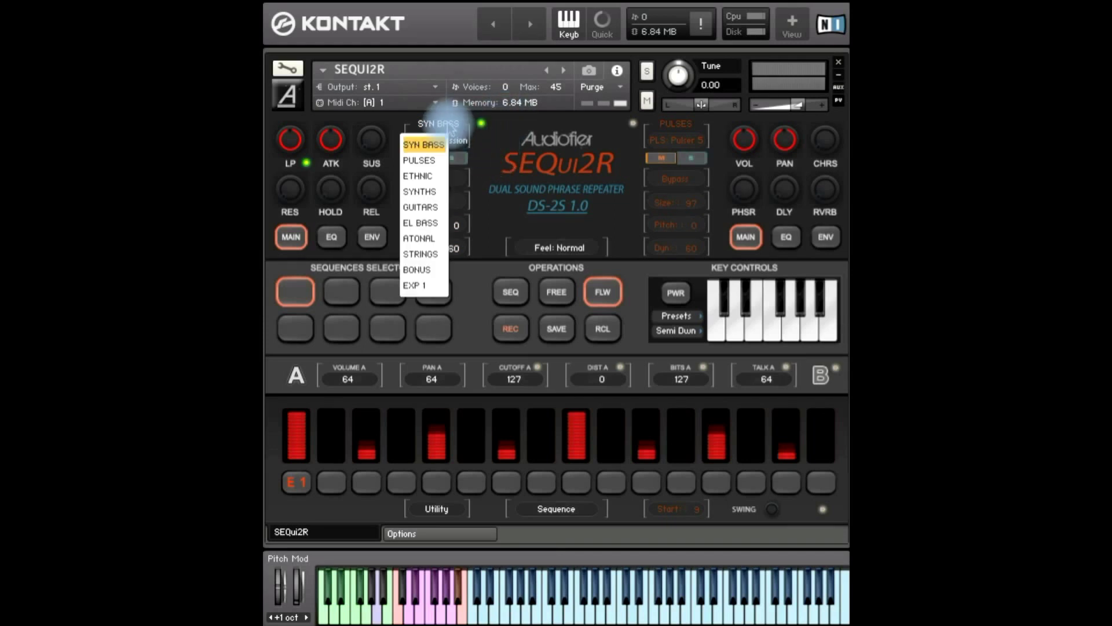
{"action": "left_click", "coordinate": [447, 125]}
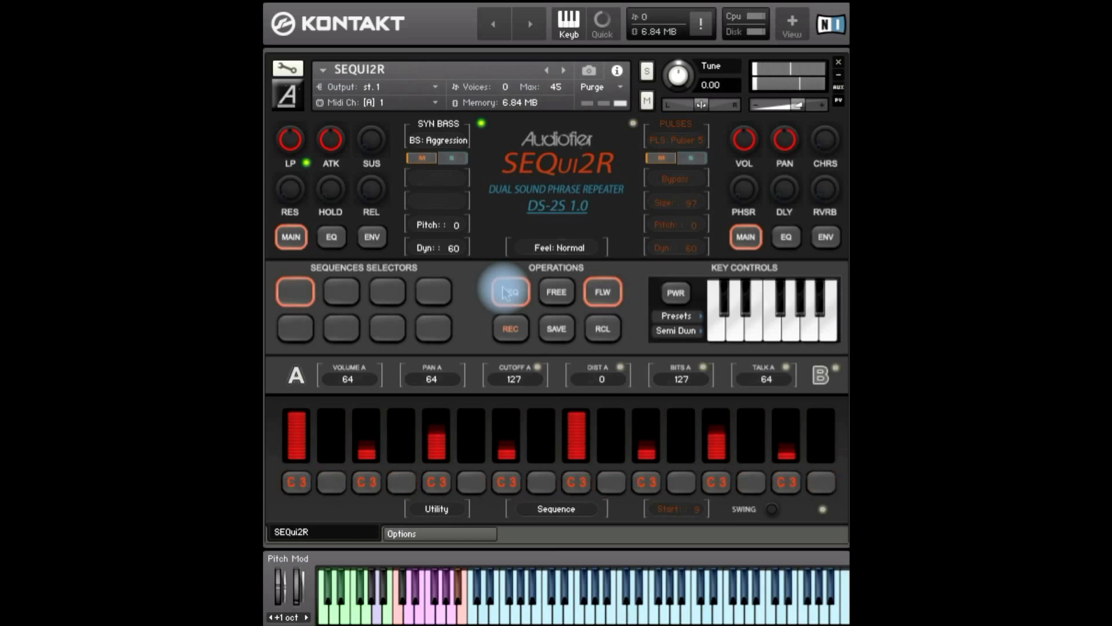
- Turn on sequence playback and compare the Half and Double tempo behaviours, leaving the sequencer on Half
{"action": "left_click", "coordinate": [503, 293]}
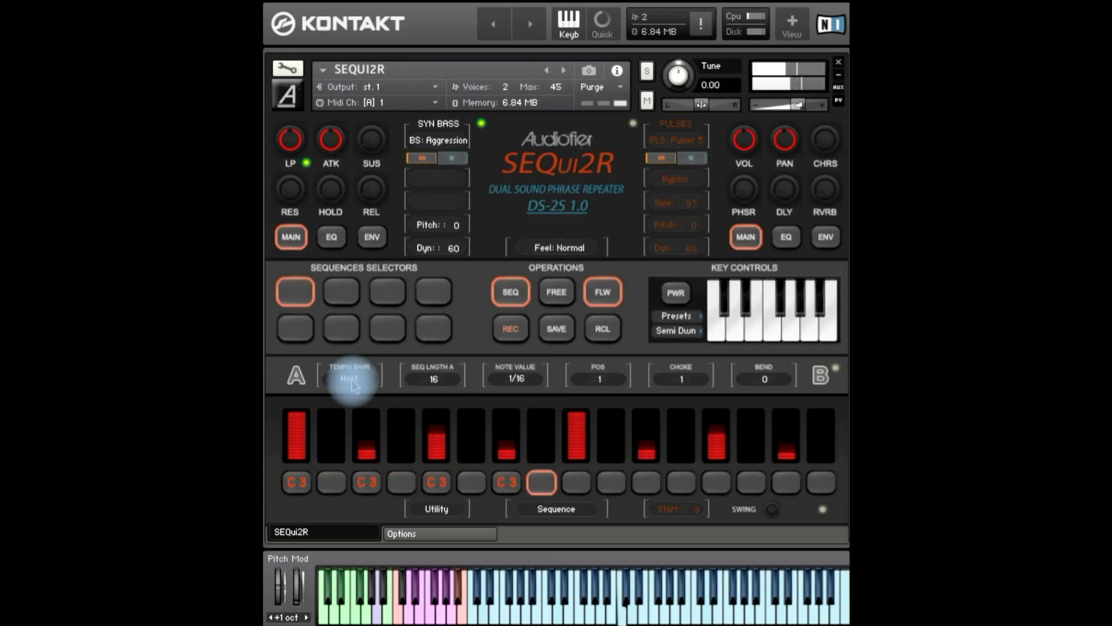
{"action": "left_click", "coordinate": [353, 385]}
{"action": "left_click", "coordinate": [330, 427]}
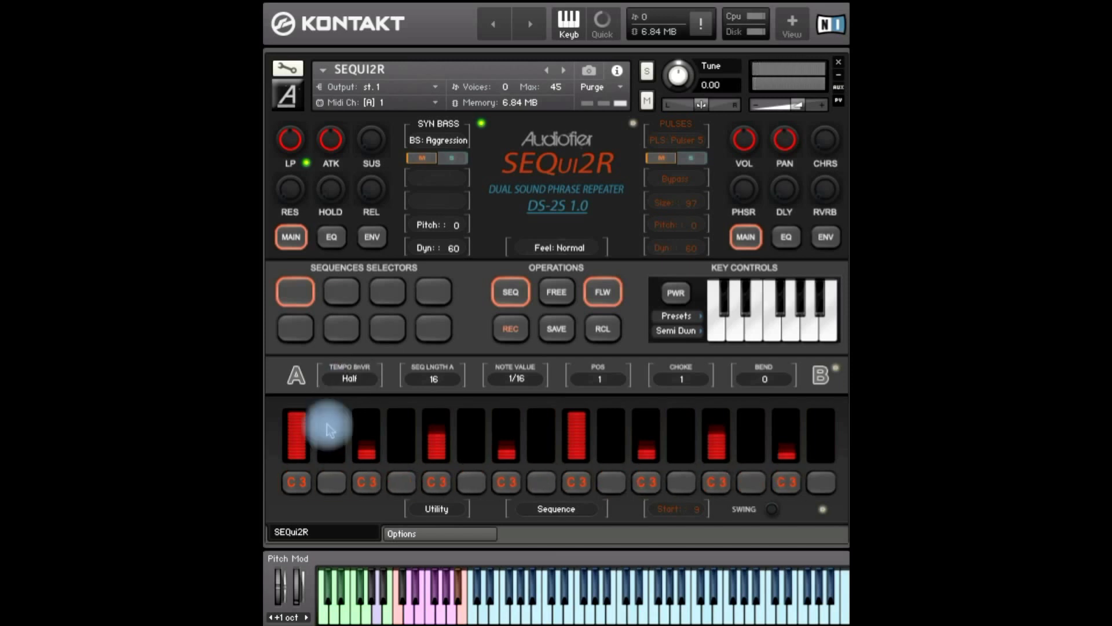
{"action": "left_click", "coordinate": [356, 379]}
{"action": "left_click", "coordinate": [327, 399]}
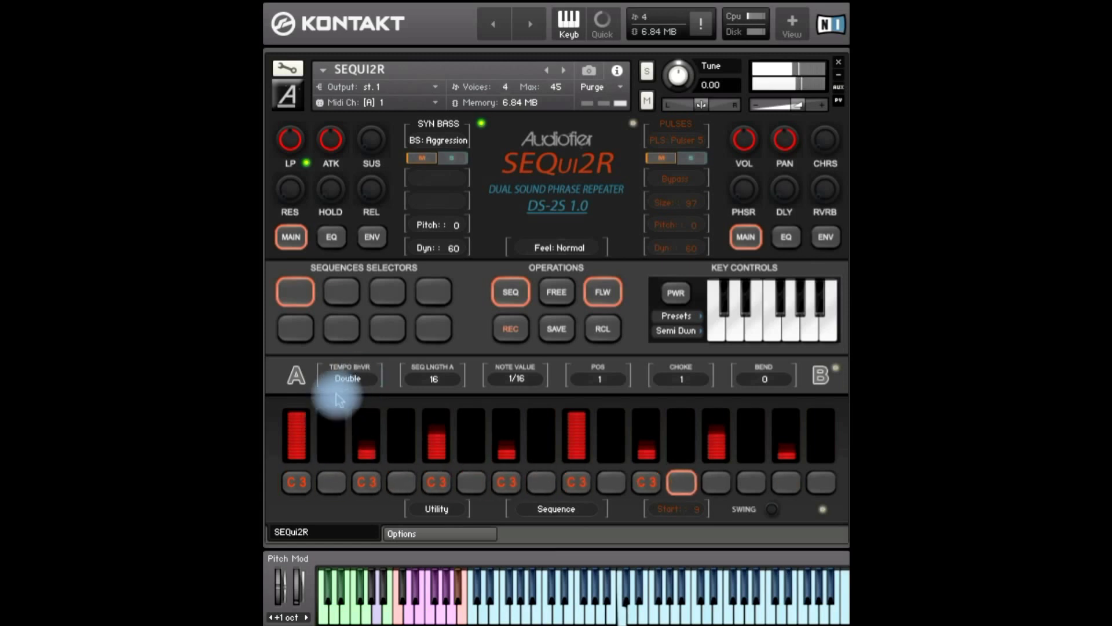
{"action": "left_click", "coordinate": [353, 379]}
{"action": "left_click", "coordinate": [331, 429]}
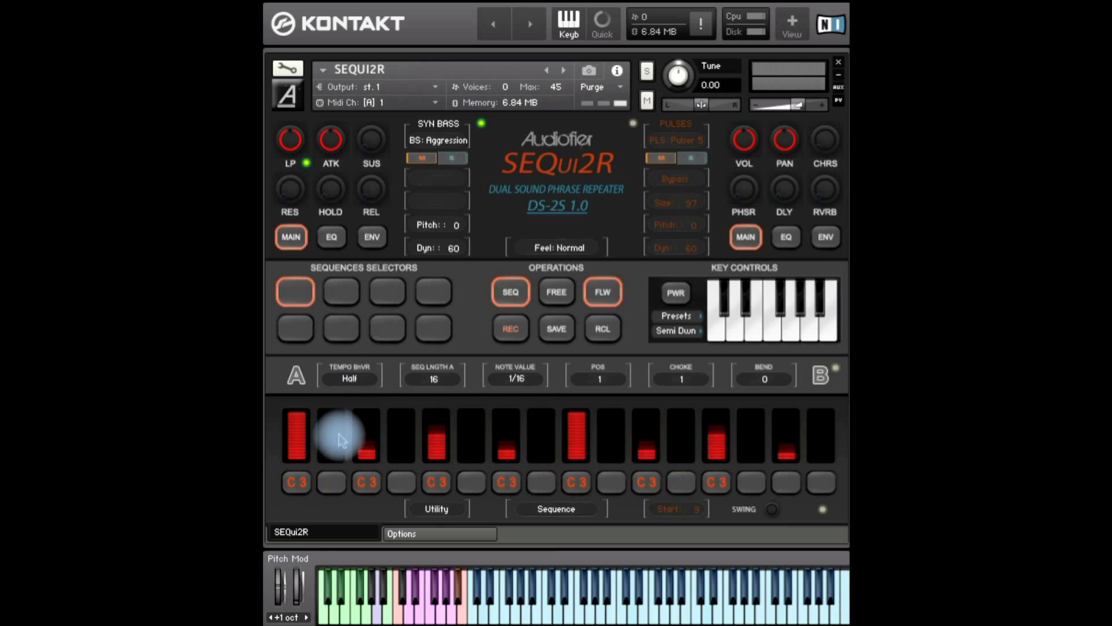
- Raise sound A's delay amount in its main effect controls and set the delay time to 1/8 D
{"action": "left_click", "coordinate": [302, 239]}
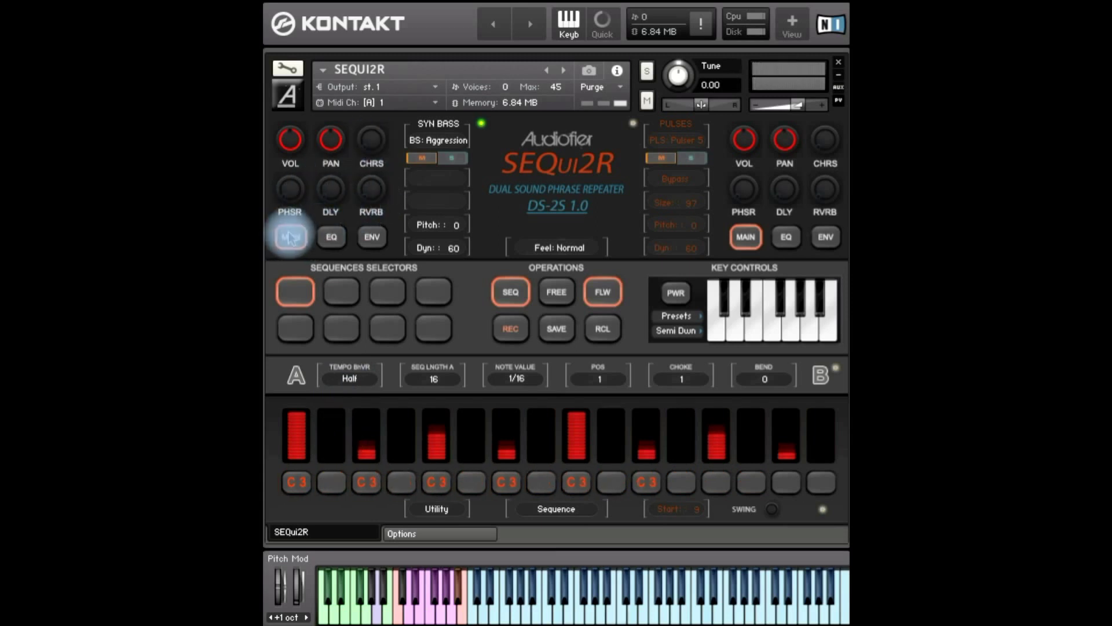
{"action": "left_click", "coordinate": [329, 194]}
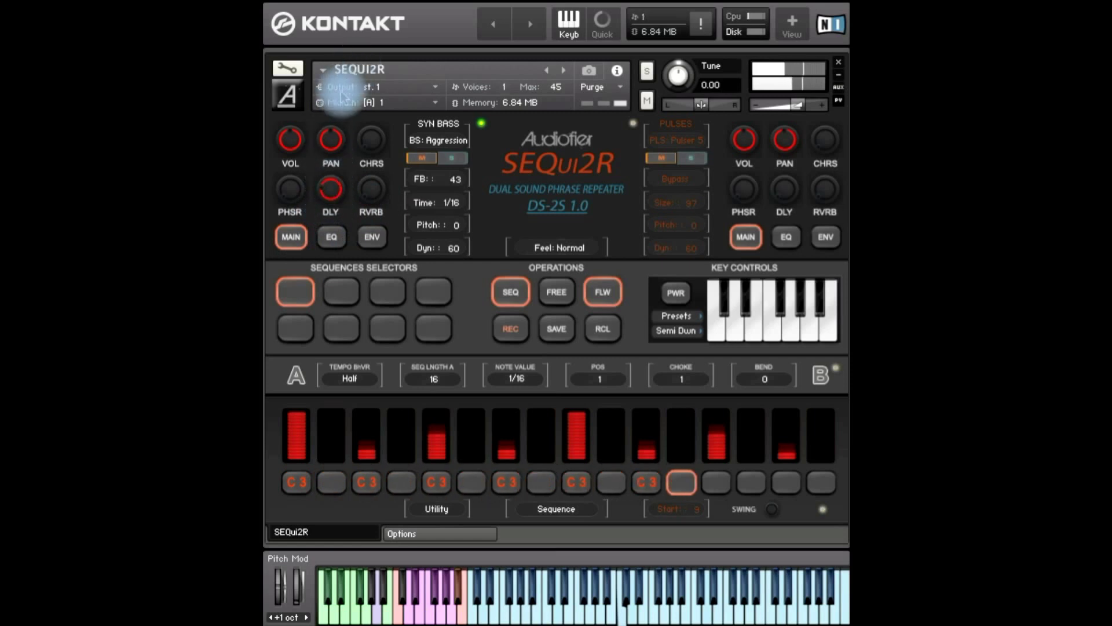
{"action": "left_click", "coordinate": [335, 192]}
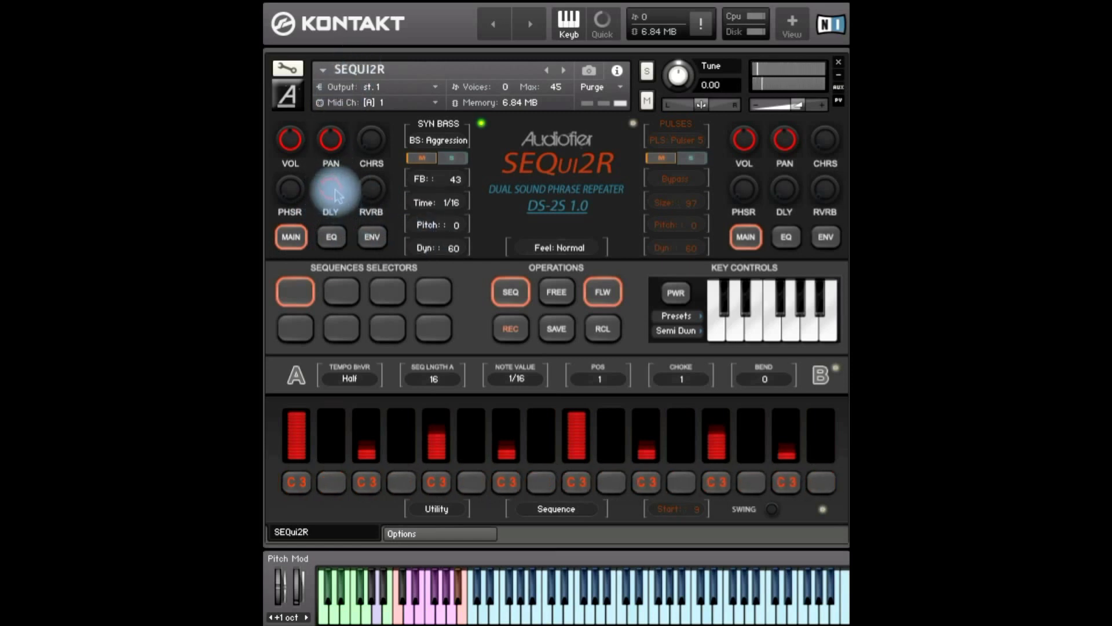
{"action": "left_click", "coordinate": [455, 202]}
{"action": "left_click", "coordinate": [444, 273]}
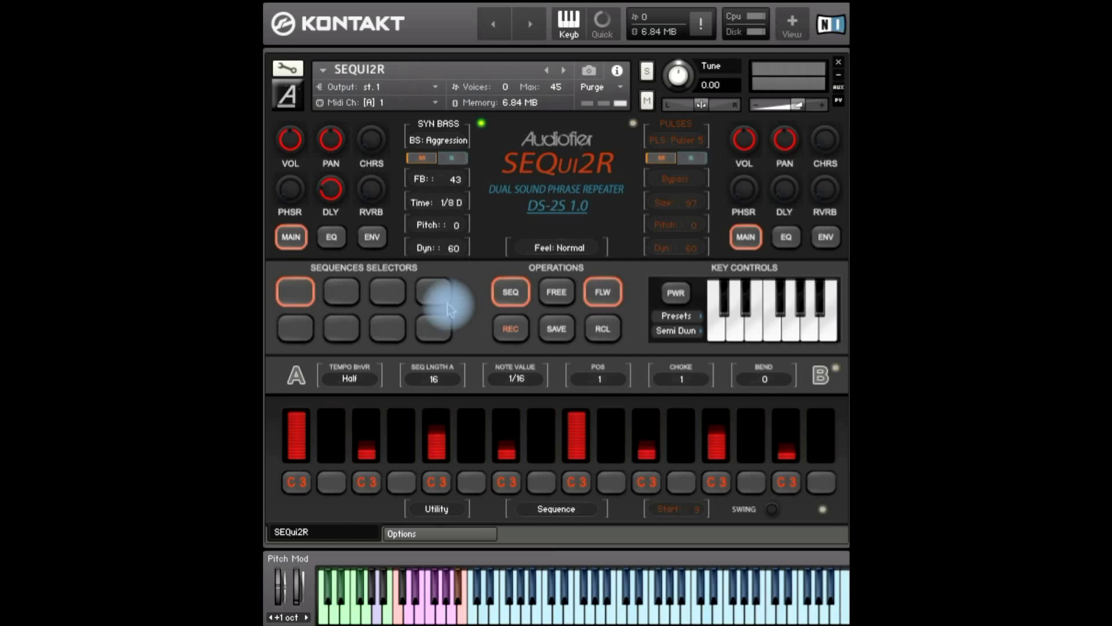
{"action": "left_click", "coordinate": [336, 195]}
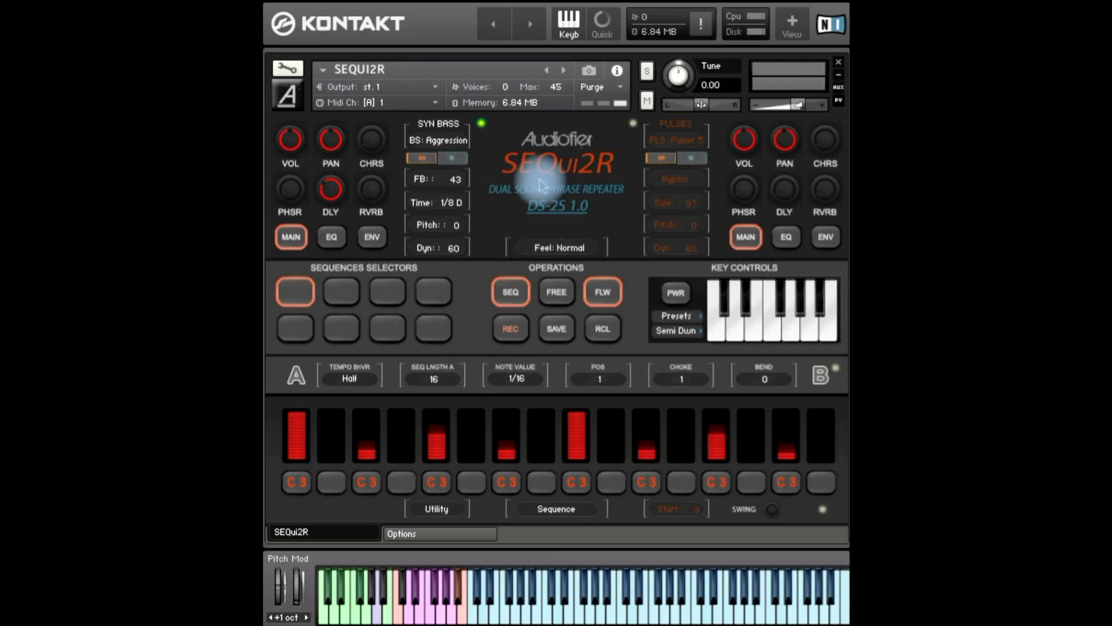
- Adjust the Delay Pan value in the global options and return to the main instrument page
{"action": "left_click", "coordinate": [457, 534]}
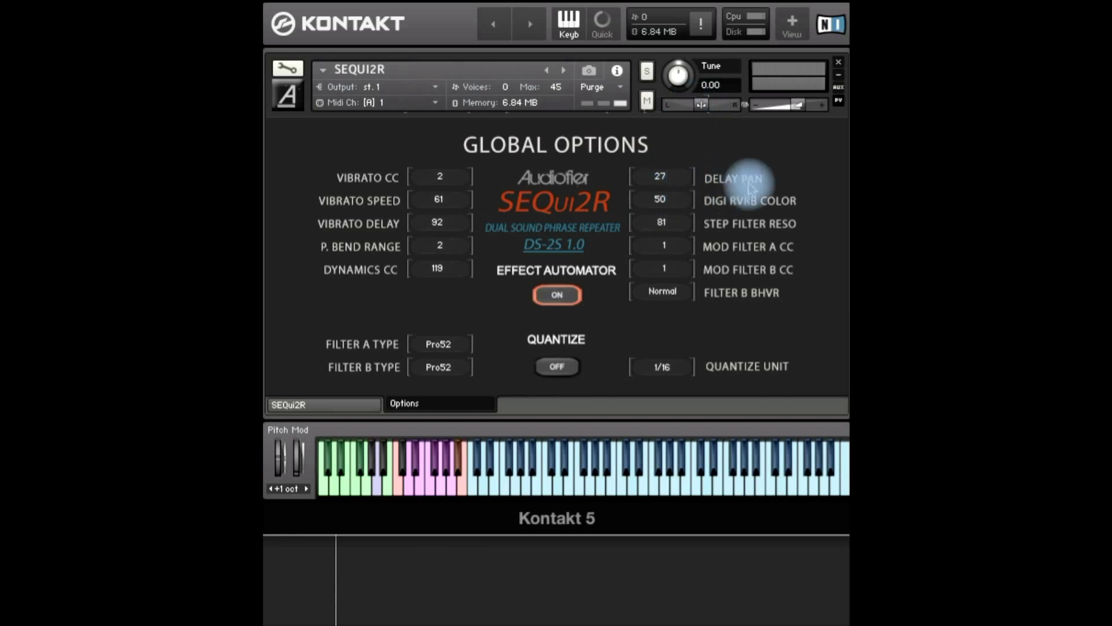
{"action": "scroll", "coordinate": [660, 178], "scroll_direction": "down", "scroll_amount": 1}
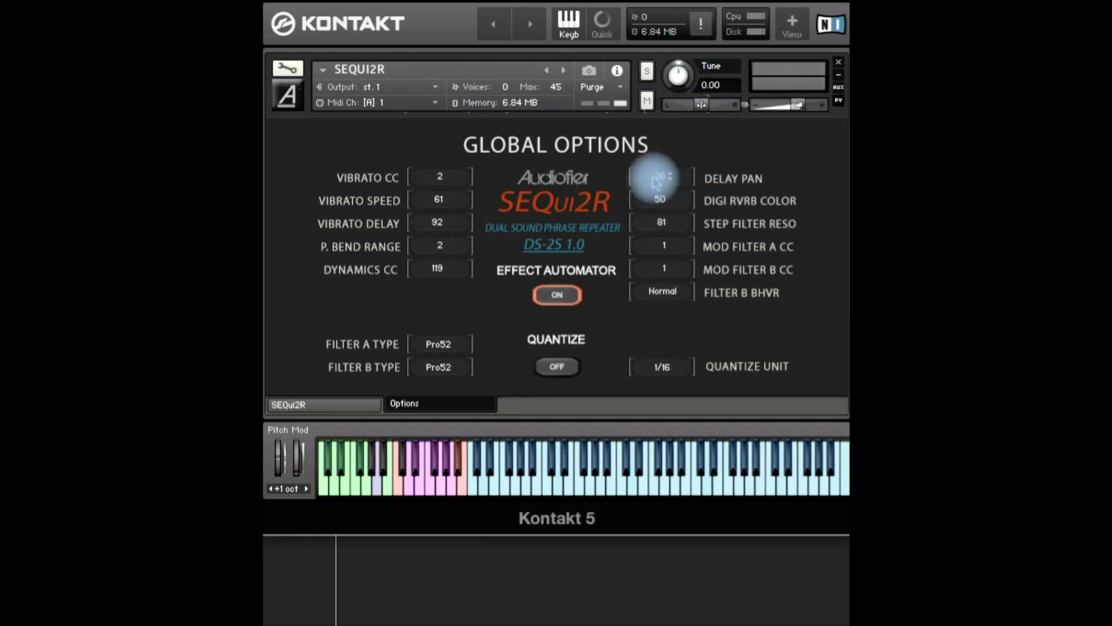
{"action": "left_click", "coordinate": [325, 405]}
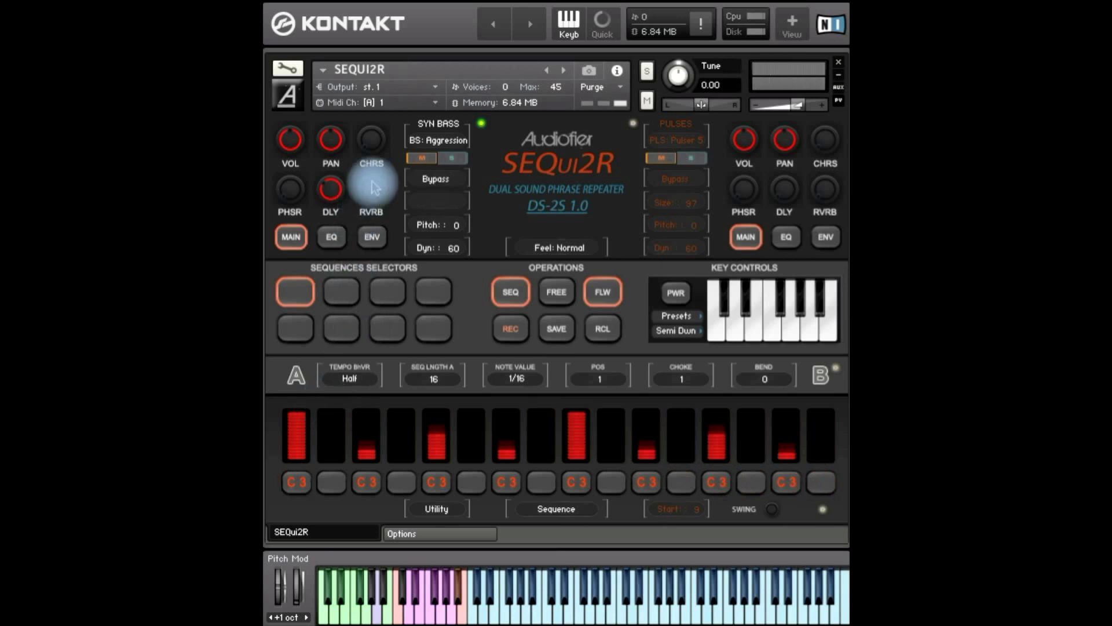
- Set sound A's reverb type to Digi Rvrb and raise its reverb amount
{"action": "left_click", "coordinate": [439, 183]}
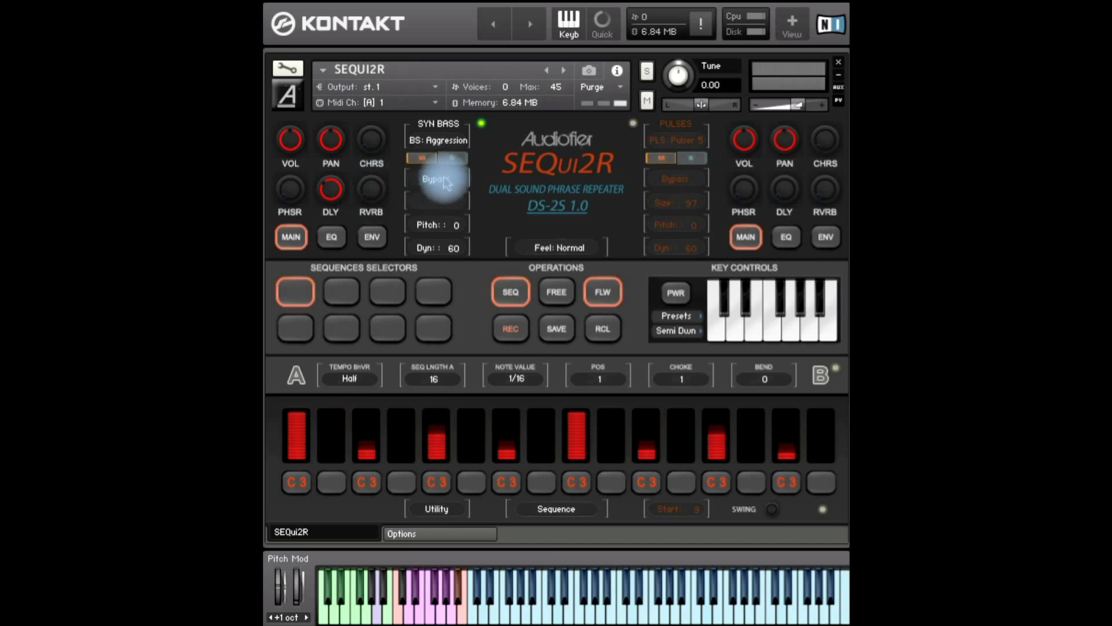
{"action": "left_click", "coordinate": [441, 184]}
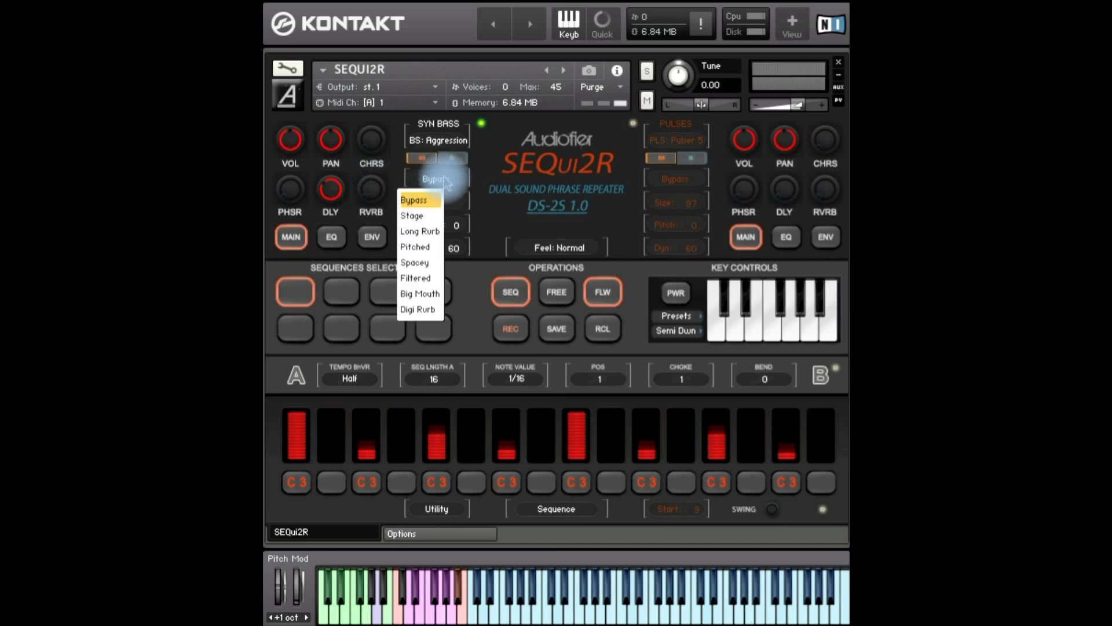
{"action": "left_click", "coordinate": [419, 310]}
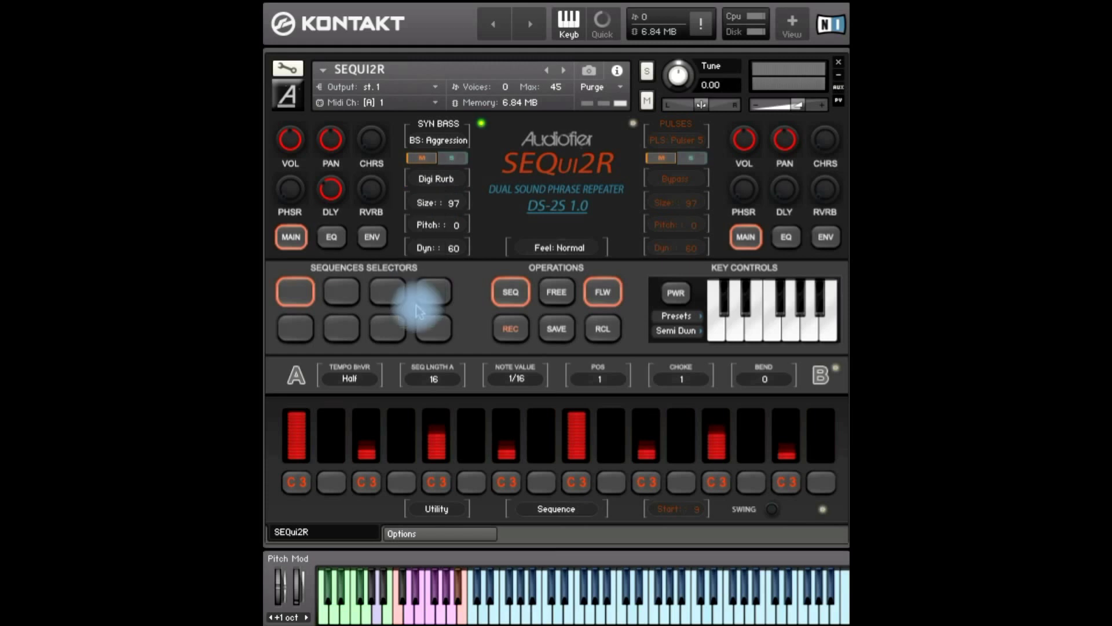
{"action": "left_click", "coordinate": [369, 190]}
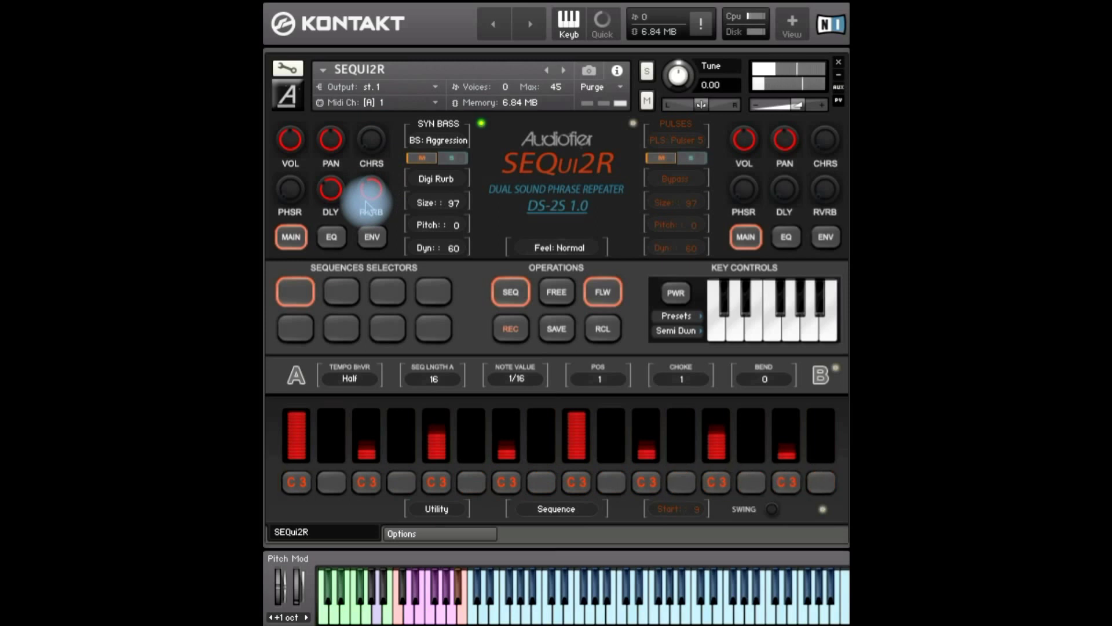
- Turn on sound B and load SYN: Filth from the SYNTHS category
{"action": "left_click", "coordinate": [633, 124]}
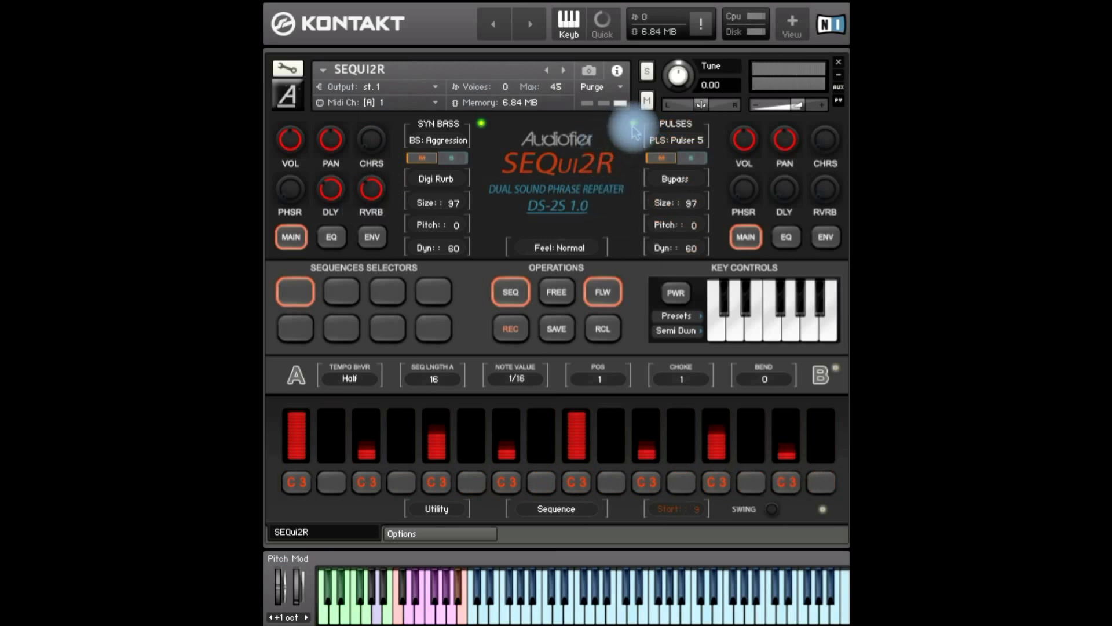
{"action": "left_click", "coordinate": [688, 130]}
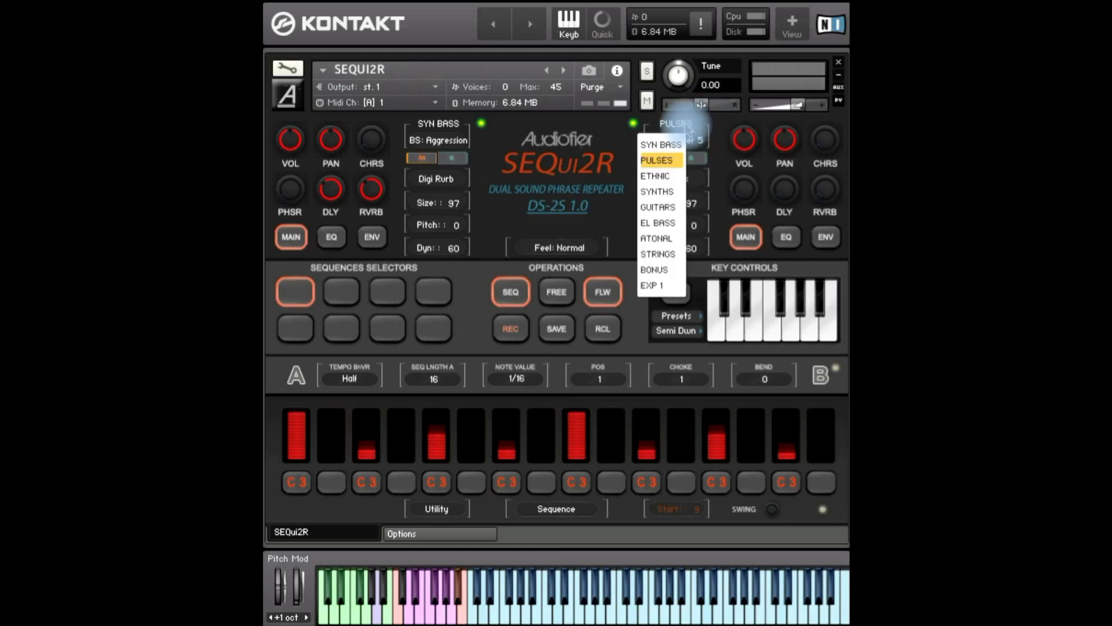
{"action": "left_click", "coordinate": [657, 191]}
{"action": "left_click", "coordinate": [695, 142]}
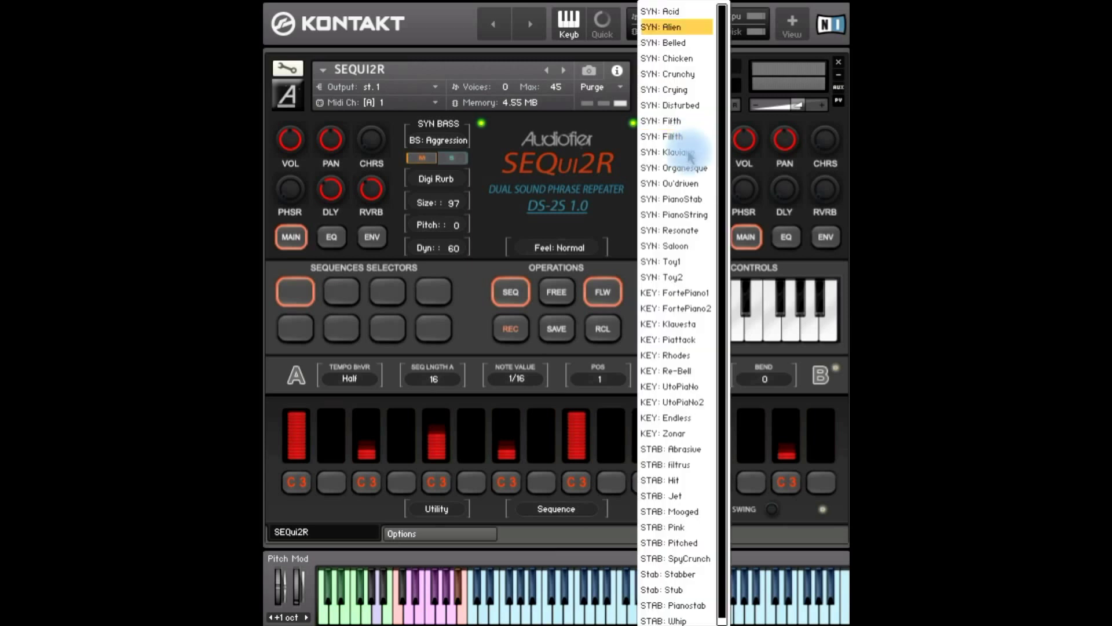
{"action": "left_click", "coordinate": [684, 136]}
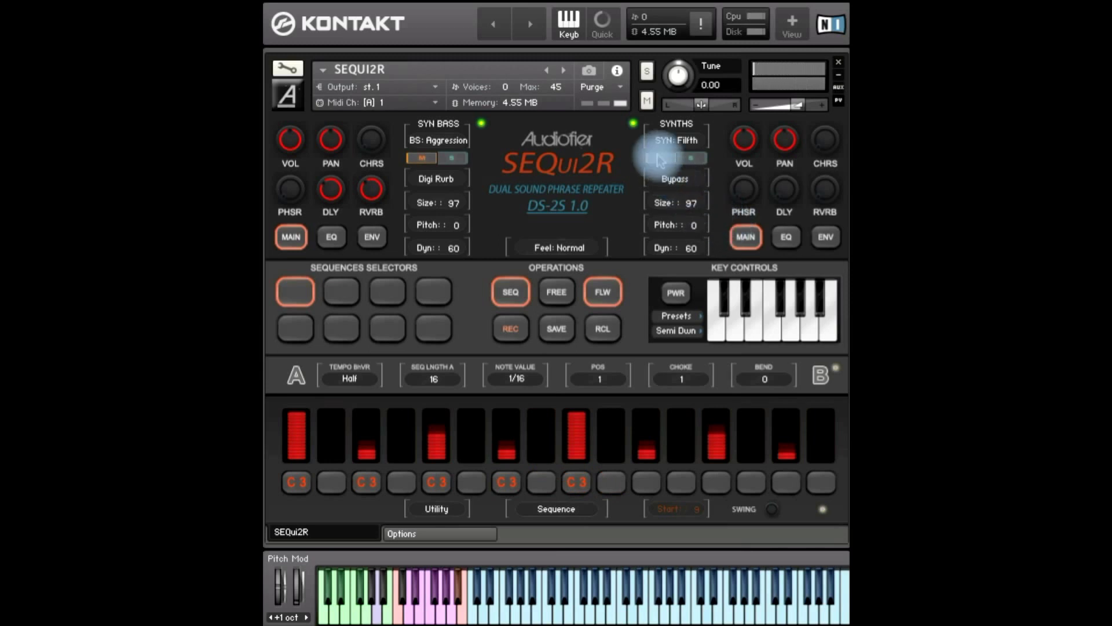
- Solo sound B and adjust its filter resonance in the envelope controls
{"action": "left_click", "coordinate": [693, 160]}
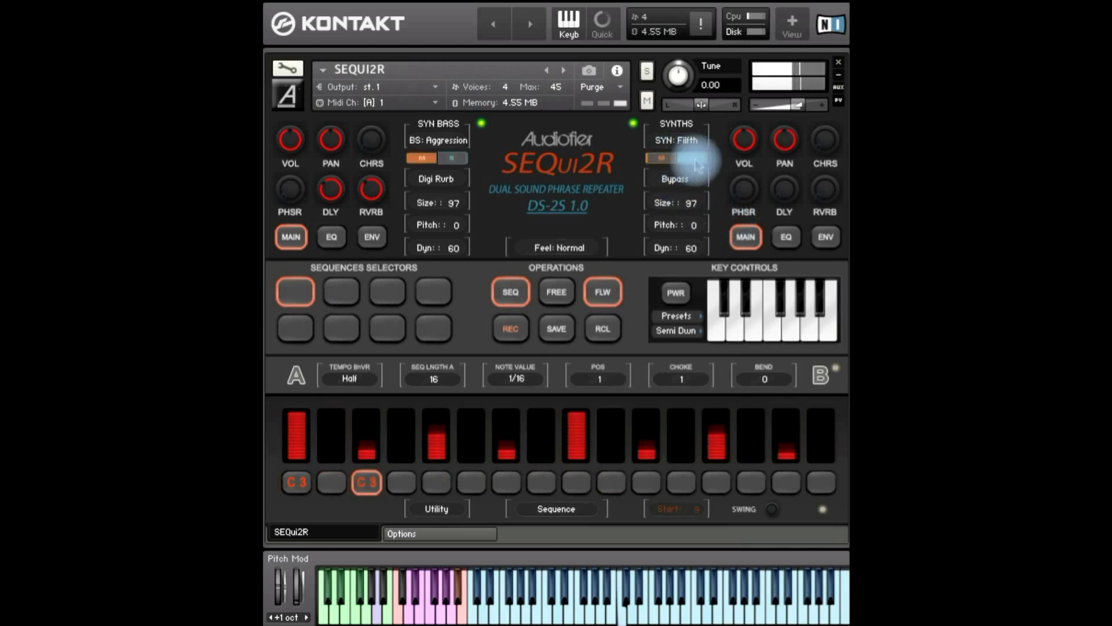
{"action": "left_click", "coordinate": [818, 238]}
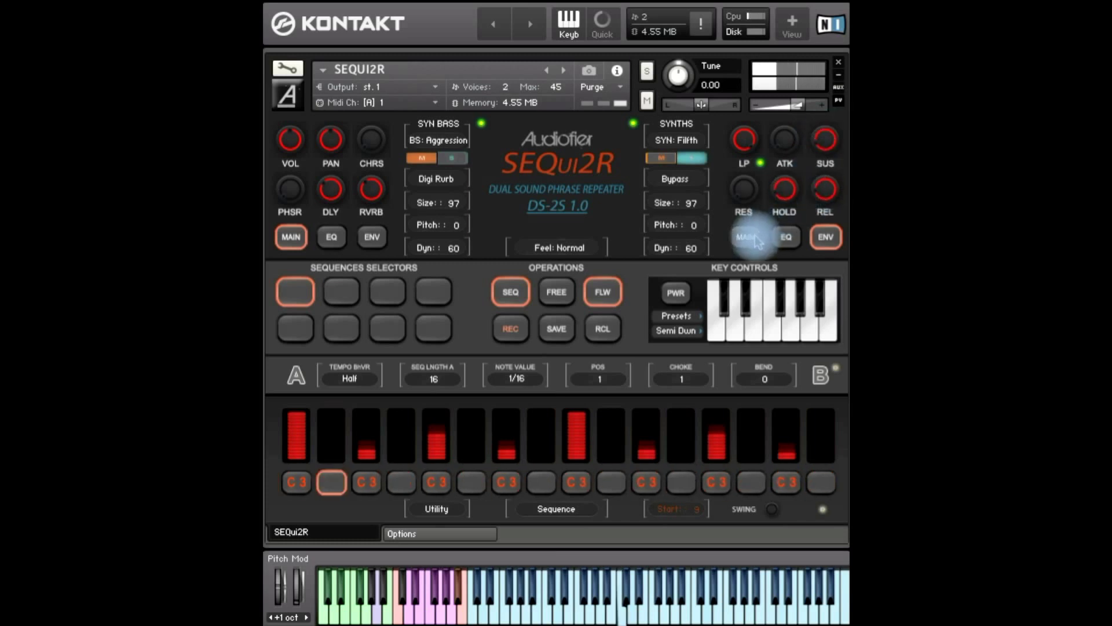
{"action": "left_click_drag", "start_coordinate": [746, 184], "coordinate": [752, 149]}
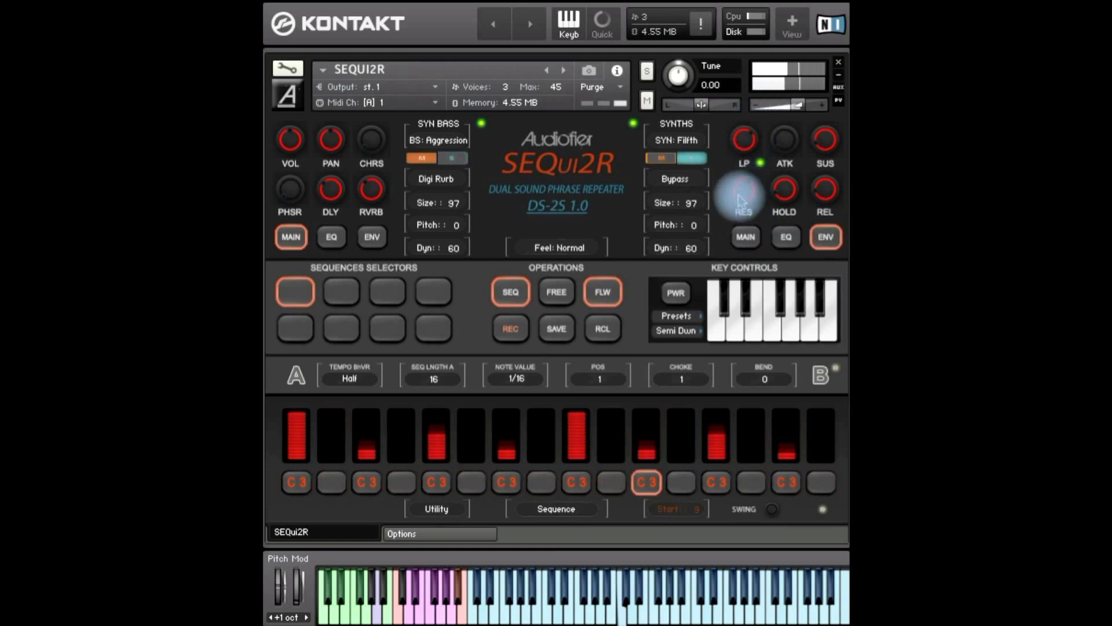
- Raise sound B's delay amount in its main effect controls and unmute sound A
{"action": "left_click", "coordinate": [746, 236]}
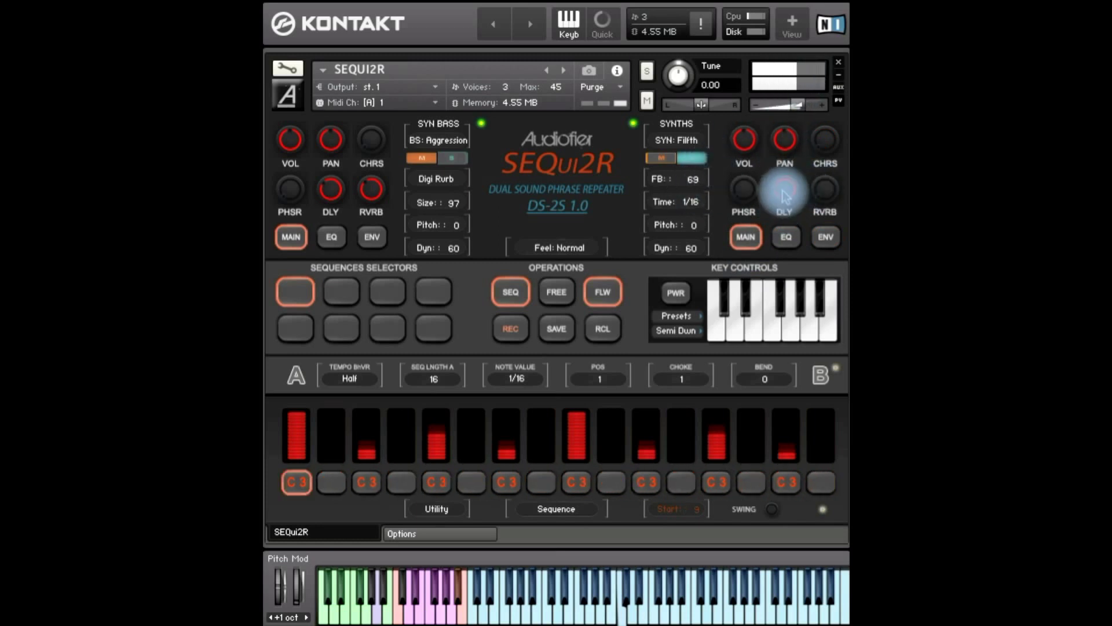
{"action": "left_click", "coordinate": [422, 160]}
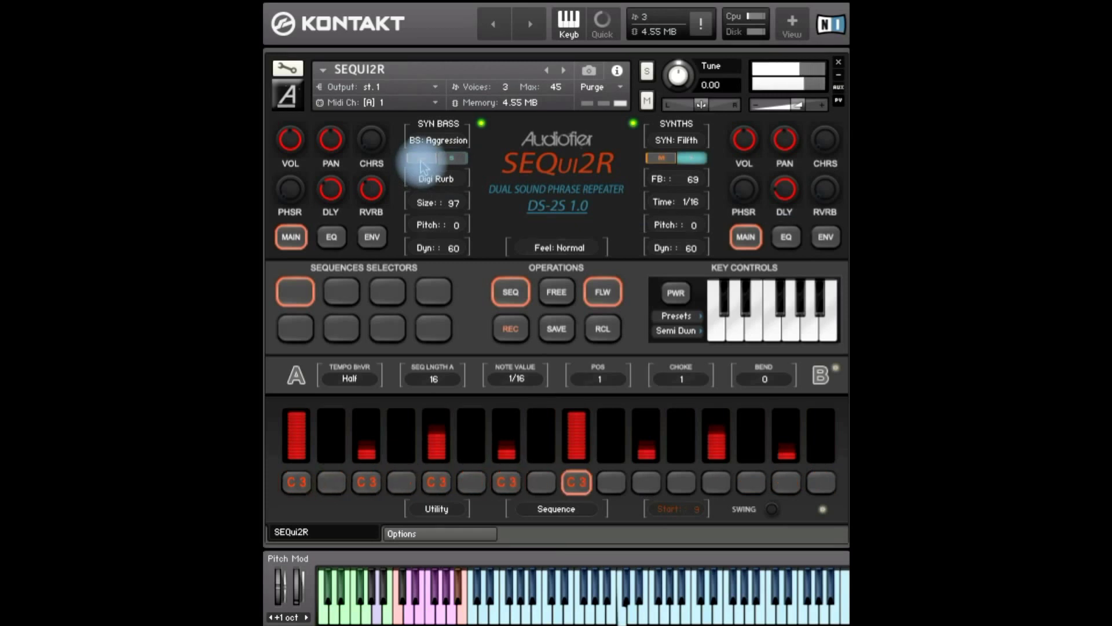
{"action": "left_click", "coordinate": [421, 159]}
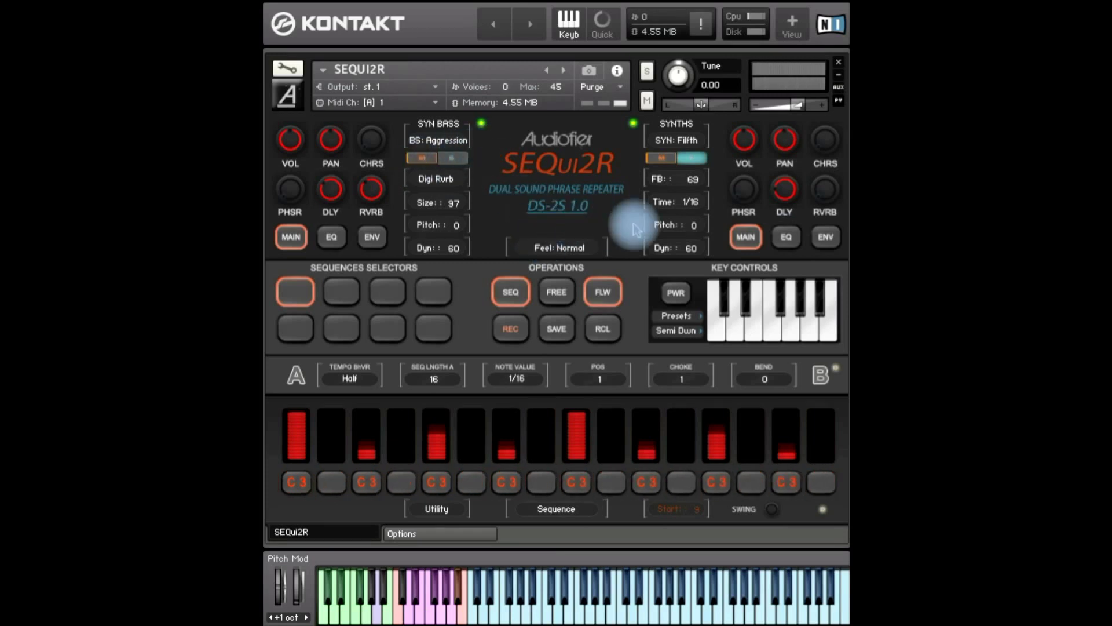
- Set sound B's pitch to 12, choose the Digi Rvrb reverb for it and raise its reverb amount
{"action": "left_click_drag", "start_coordinate": [703, 234], "coordinate": [690, 175]}
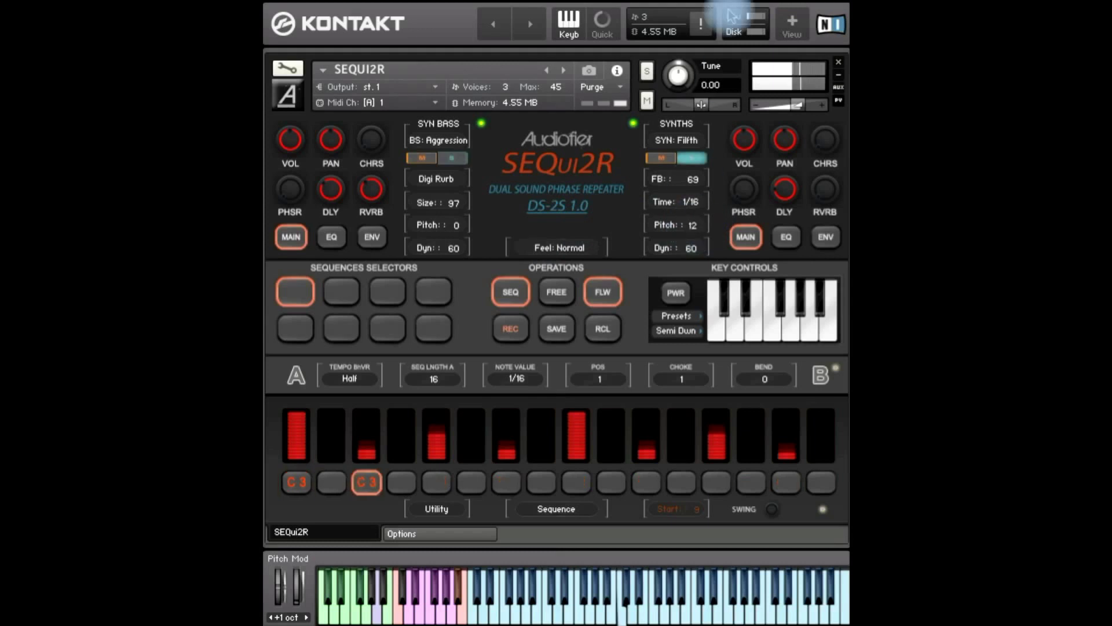
{"action": "left_click", "coordinate": [825, 190]}
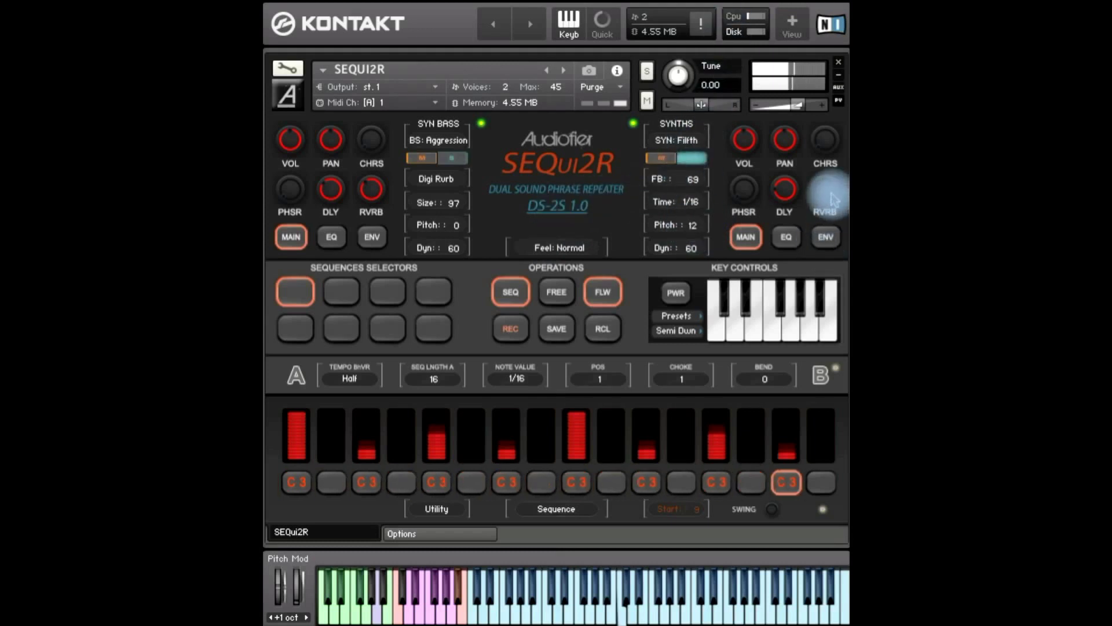
{"action": "left_click", "coordinate": [675, 178]}
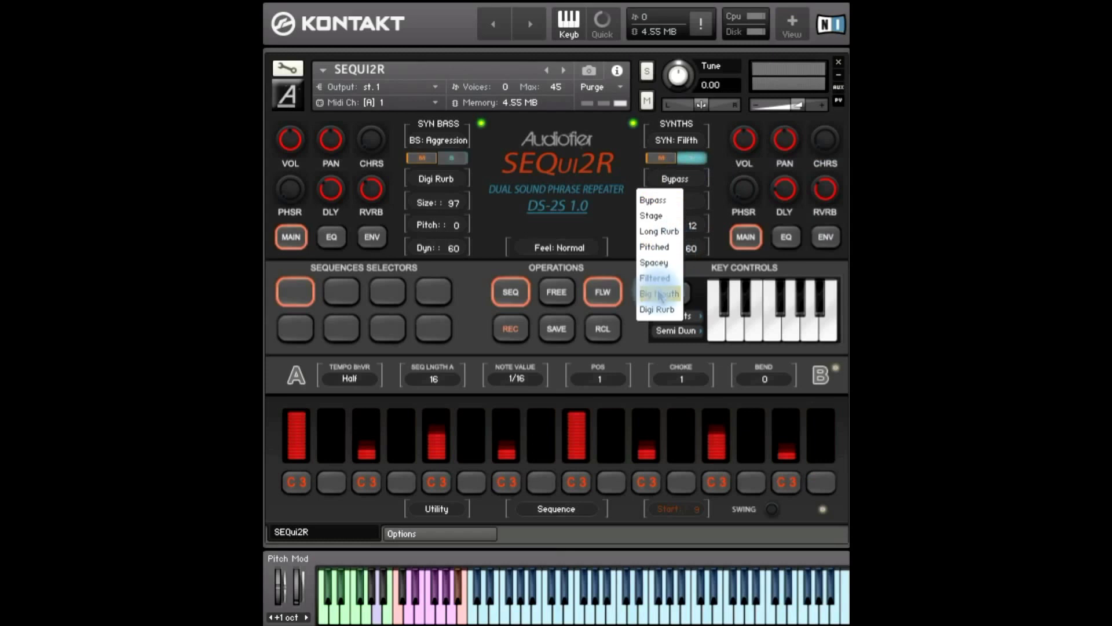
{"action": "left_click", "coordinate": [657, 311]}
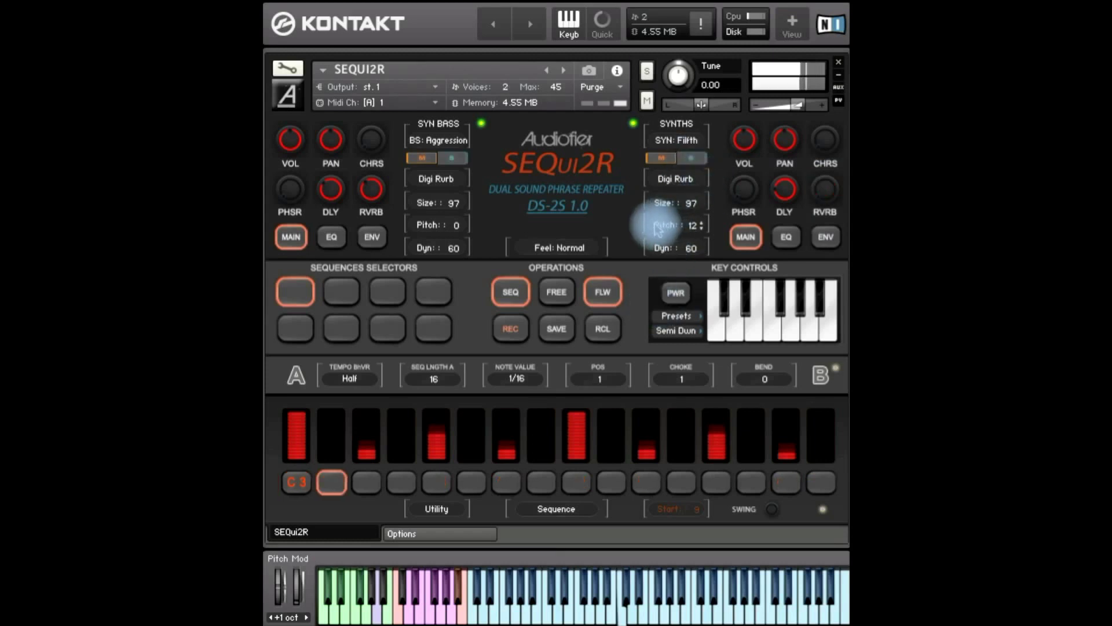
{"action": "left_click", "coordinate": [812, 188]}
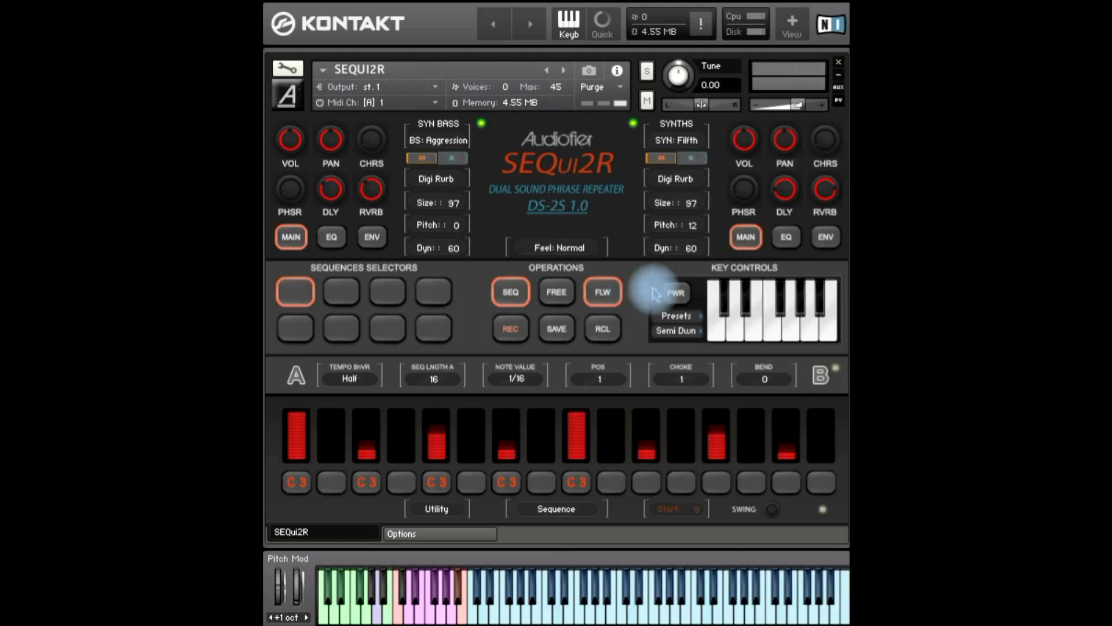
- Constrain the key controls to the Eb Cm scale preset
{"action": "left_click", "coordinate": [677, 316]}
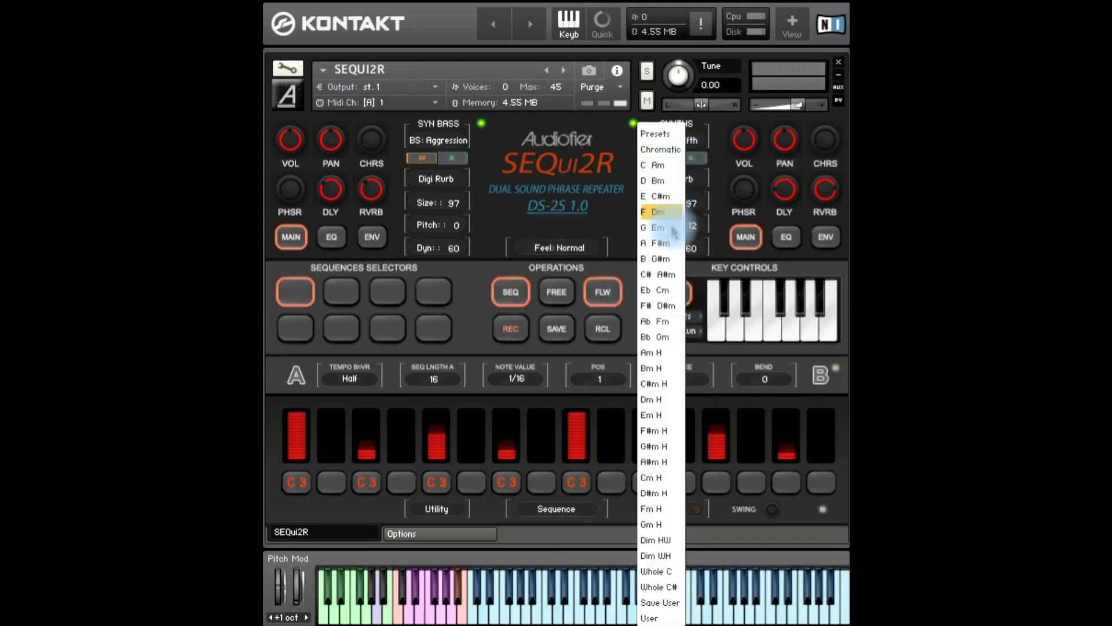
{"action": "left_click", "coordinate": [665, 296]}
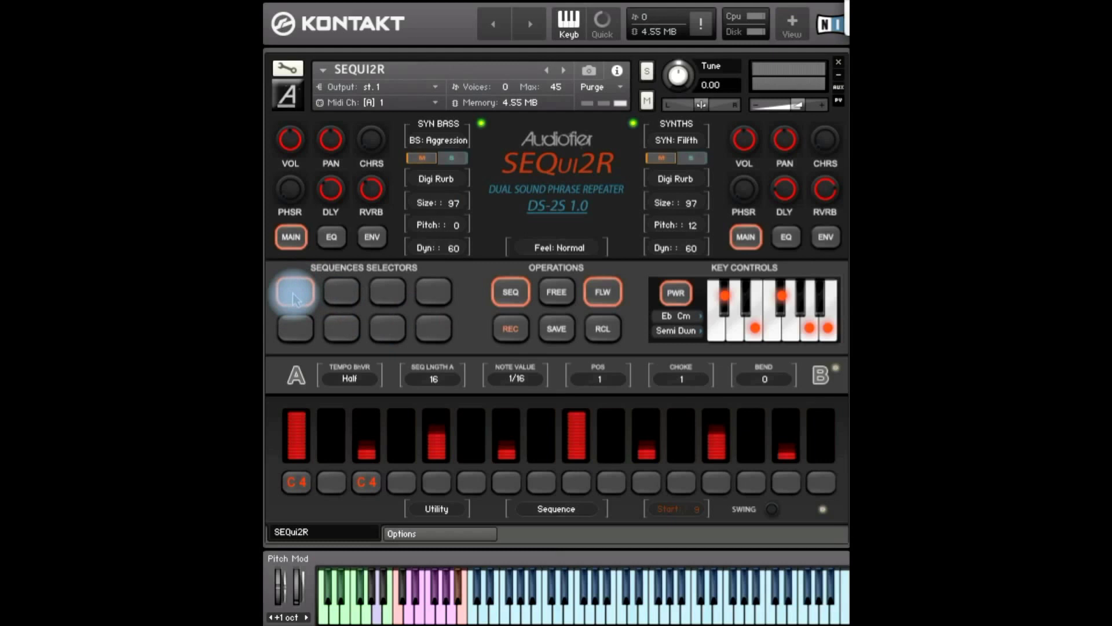
- Record a new 16-step phrase of C4, D#4, F4 and G4 notes into the first sequence at a 1/16 note value
{"action": "left_click", "coordinate": [509, 334]}
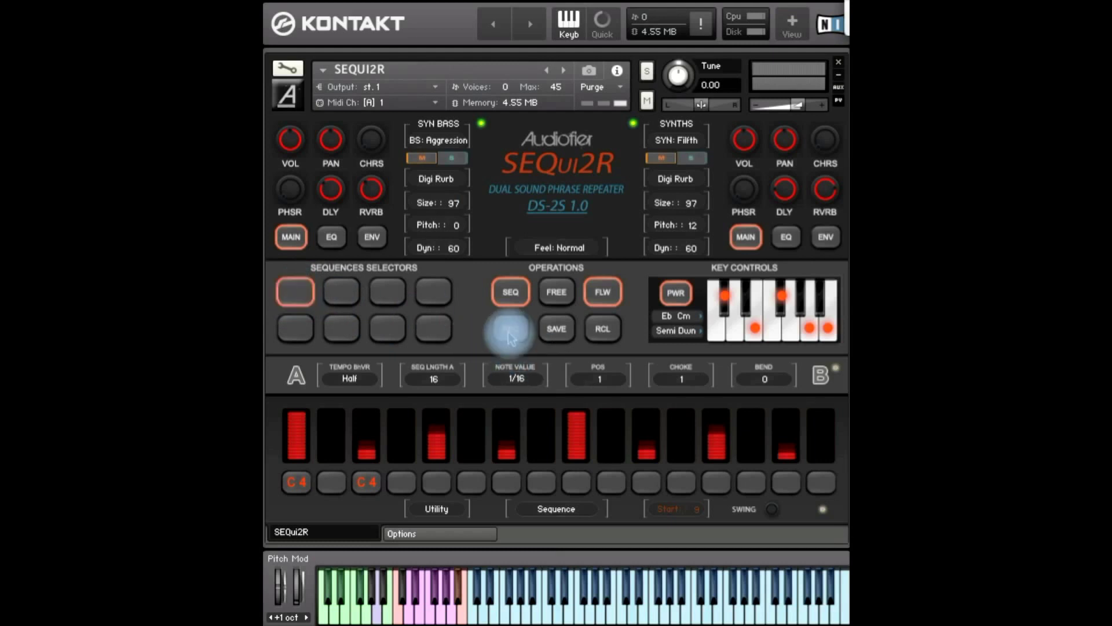
{"action": "left_click", "coordinate": [510, 333]}
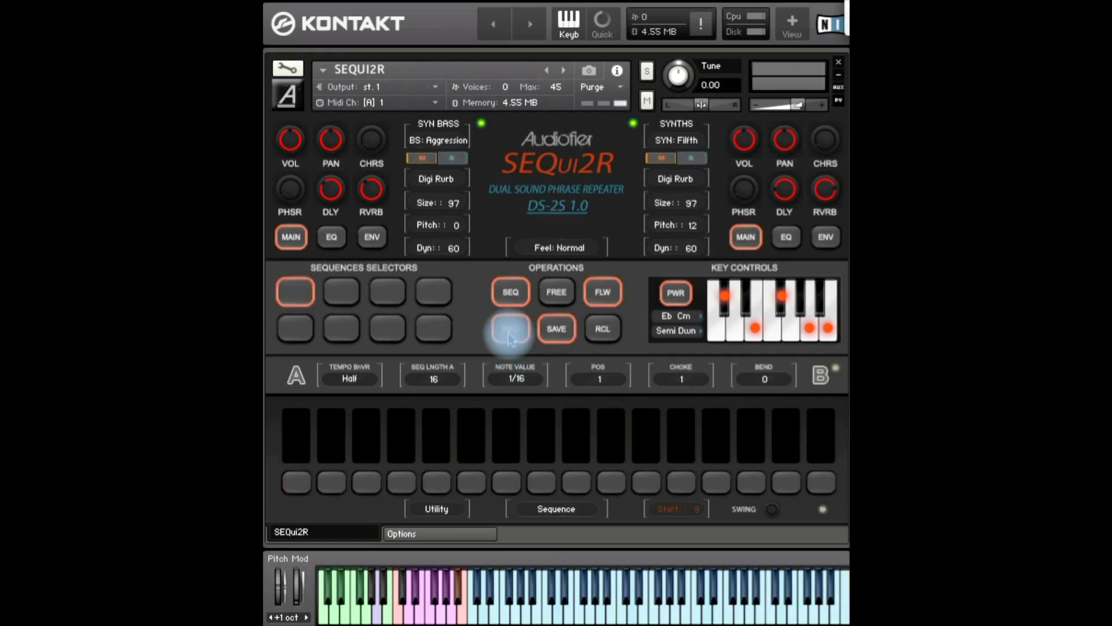
{"action": "left_click", "coordinate": [329, 467]}
{"action": "left_click", "coordinate": [833, 452]}
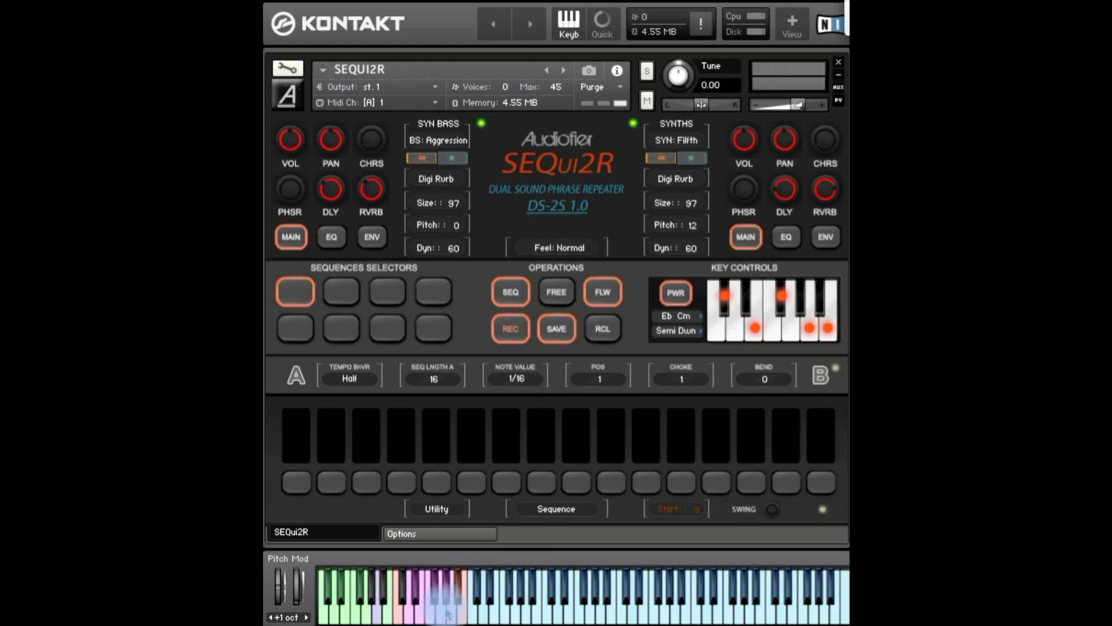
{"action": "left_click", "coordinate": [509, 334]}
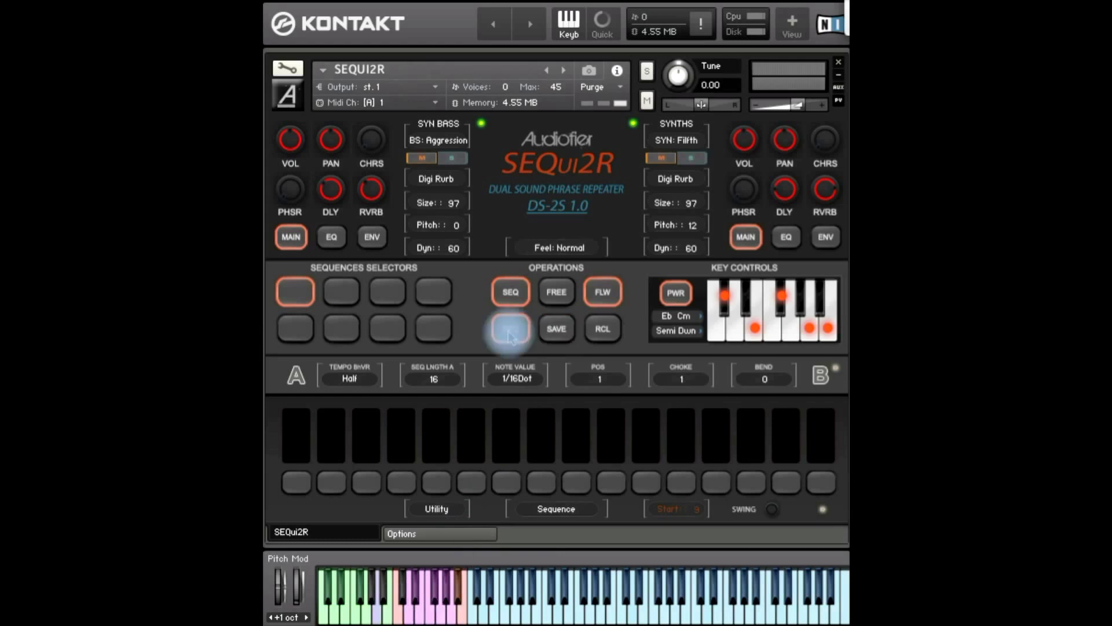
{"action": "left_click", "coordinate": [510, 335]}
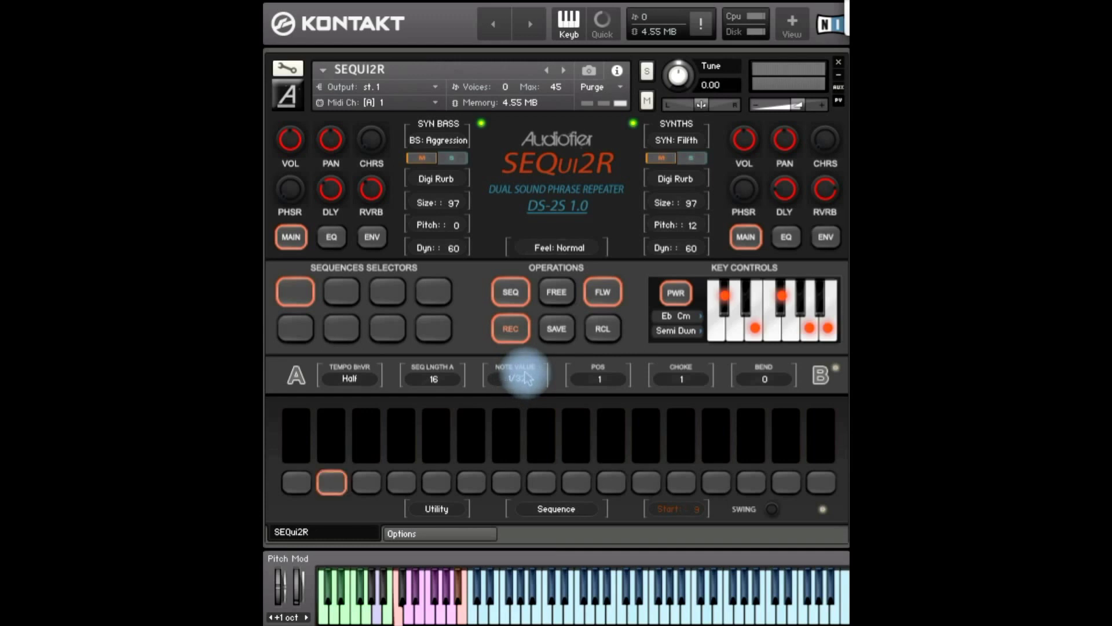
{"action": "left_click", "coordinate": [511, 336]}
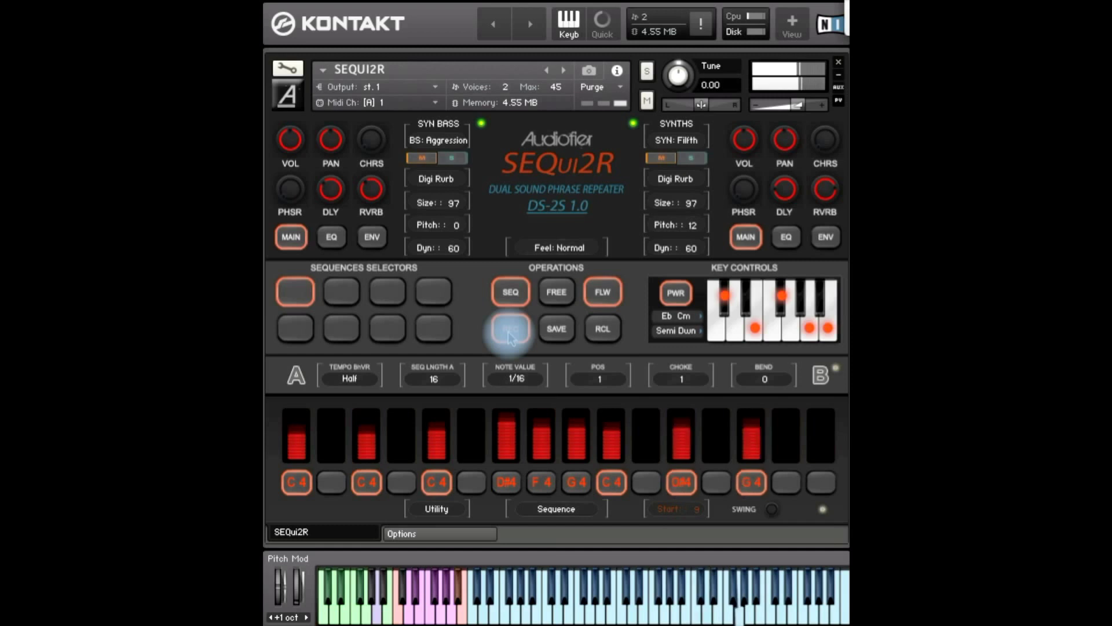
{"action": "left_click", "coordinate": [510, 330]}
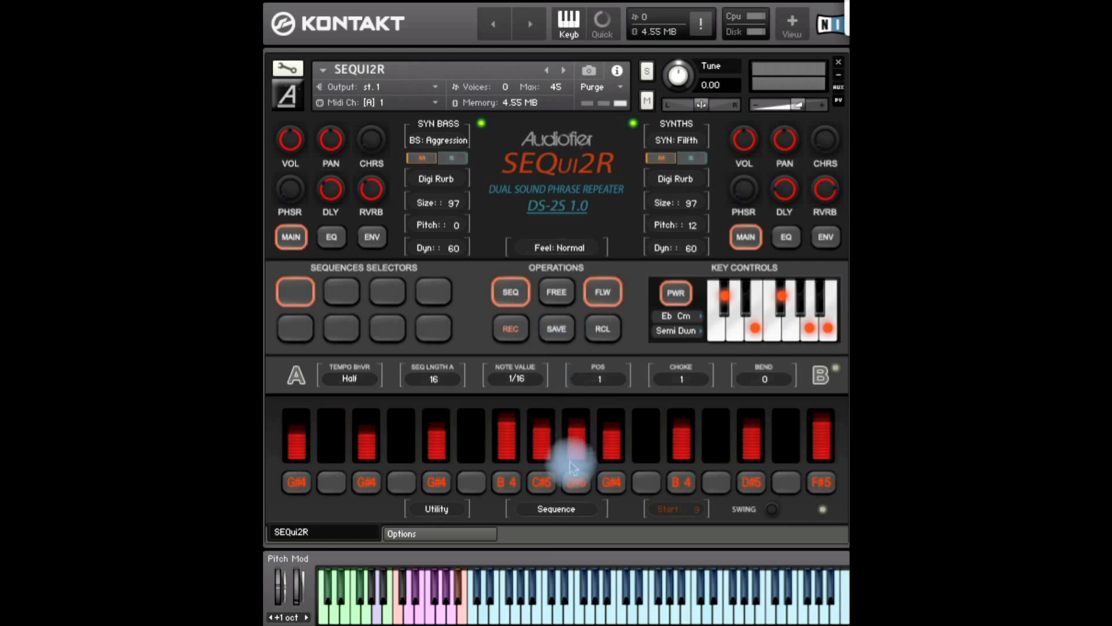
- Lower the velocities of steps 8 and 9 in the first sequence and save it
{"action": "mouse_move", "coordinate": [552, 464]}
{"action": "left_mouse_down"}
{"action": "mouse_move", "coordinate": [579, 427]}
{"action": "mouse_move", "coordinate": [579, 454]}
{"action": "mouse_move", "coordinate": [529, 440]}
{"action": "mouse_move", "coordinate": [616, 442]}
{"action": "mouse_move", "coordinate": [576, 452]}
{"action": "mouse_move", "coordinate": [533, 442]}
{"action": "mouse_move", "coordinate": [577, 427]}
{"action": "left_mouse_up"}
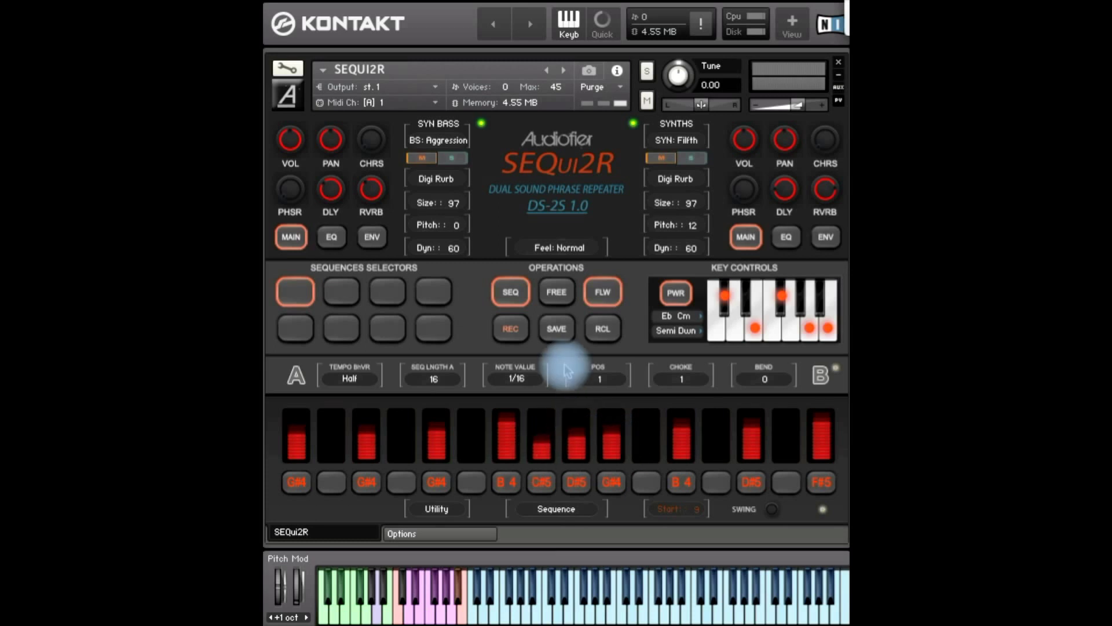
{"action": "left_click", "coordinate": [557, 328]}
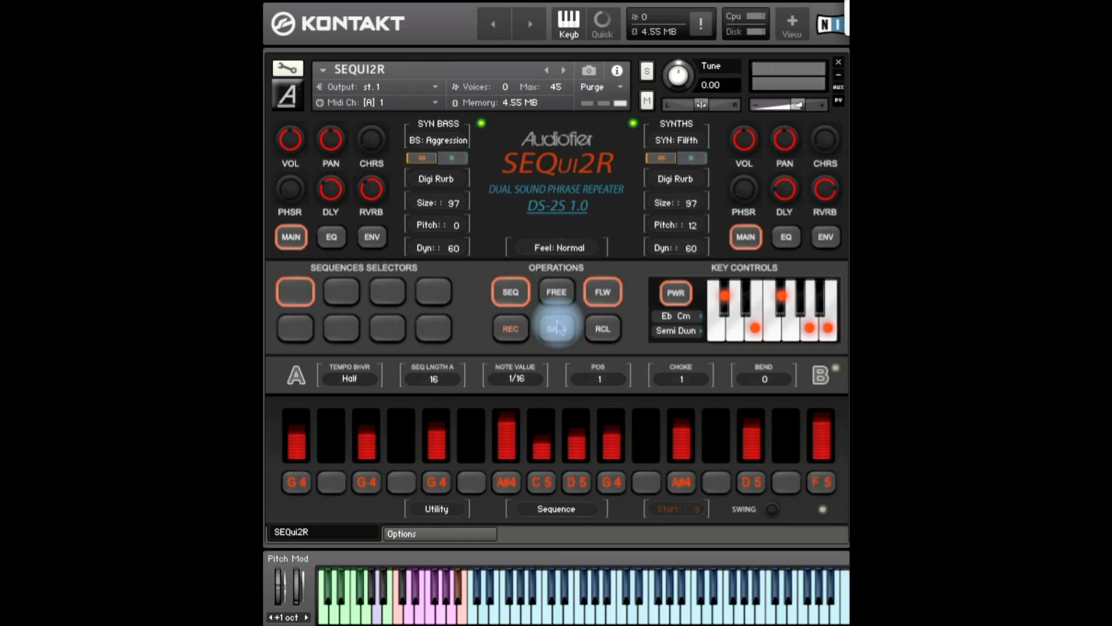
- Record a phrase of C4 and D#4 notes into the second sequence with a 1/32 note value and save it
{"action": "left_click", "coordinate": [346, 295]}
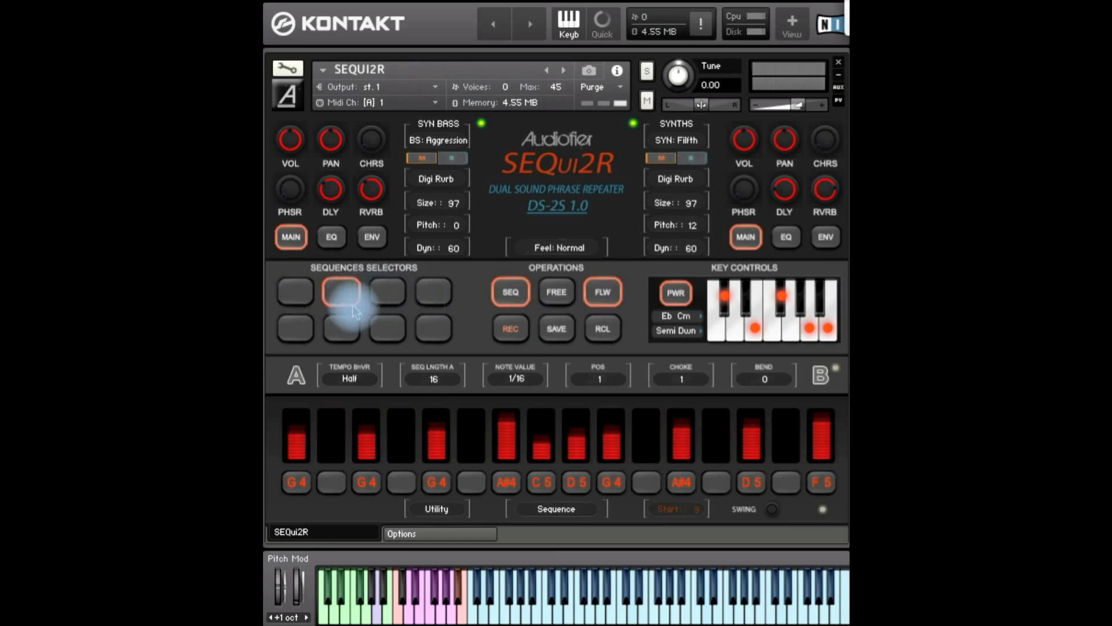
{"action": "left_click", "coordinate": [498, 336]}
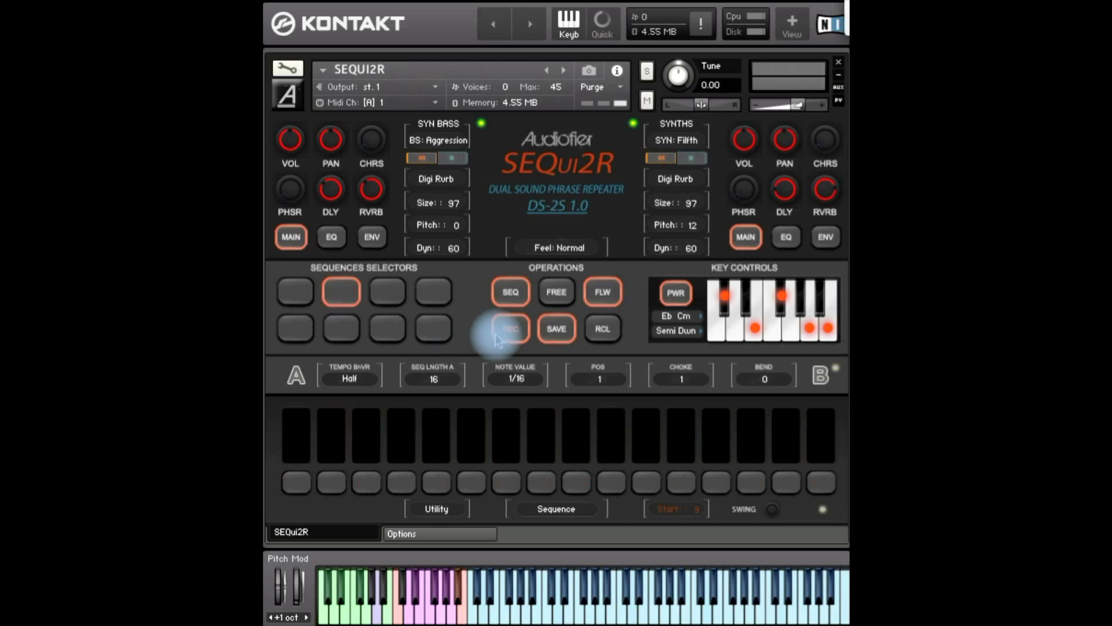
{"action": "left_click", "coordinate": [516, 333]}
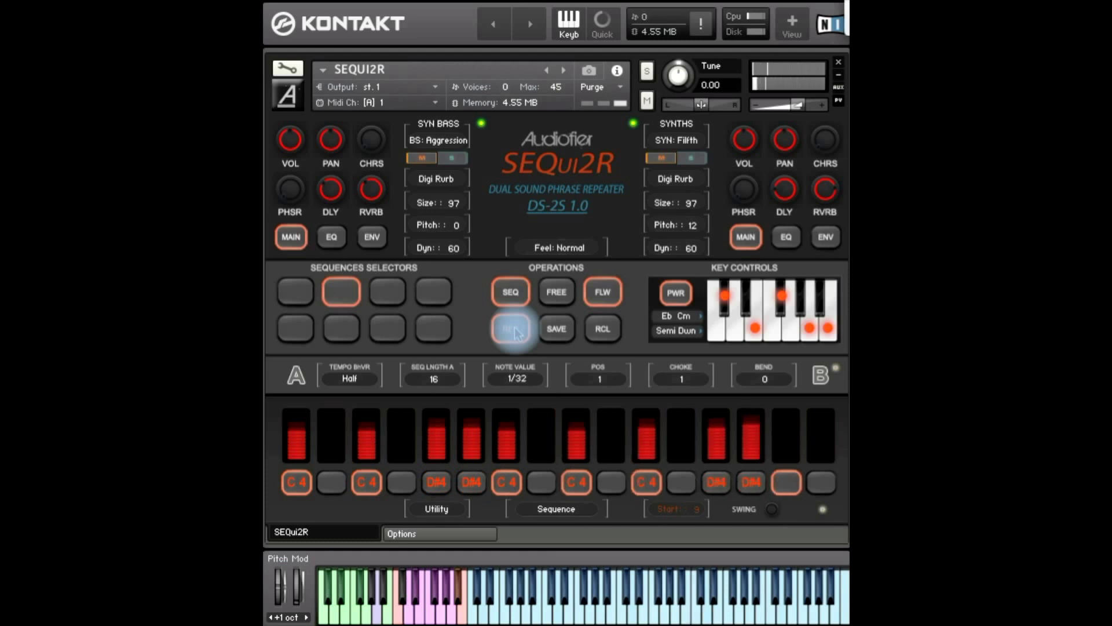
{"action": "left_click", "coordinate": [560, 331]}
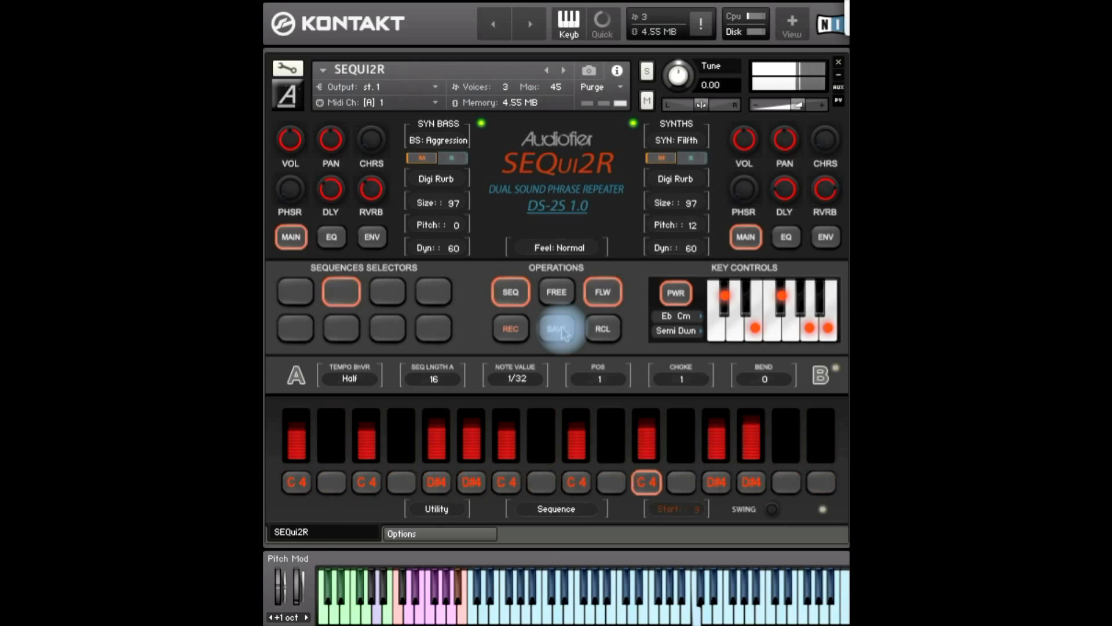
- Lower the velocities of steps 6 and 13 in the second sequence and save the change
{"action": "left_click", "coordinate": [468, 436]}
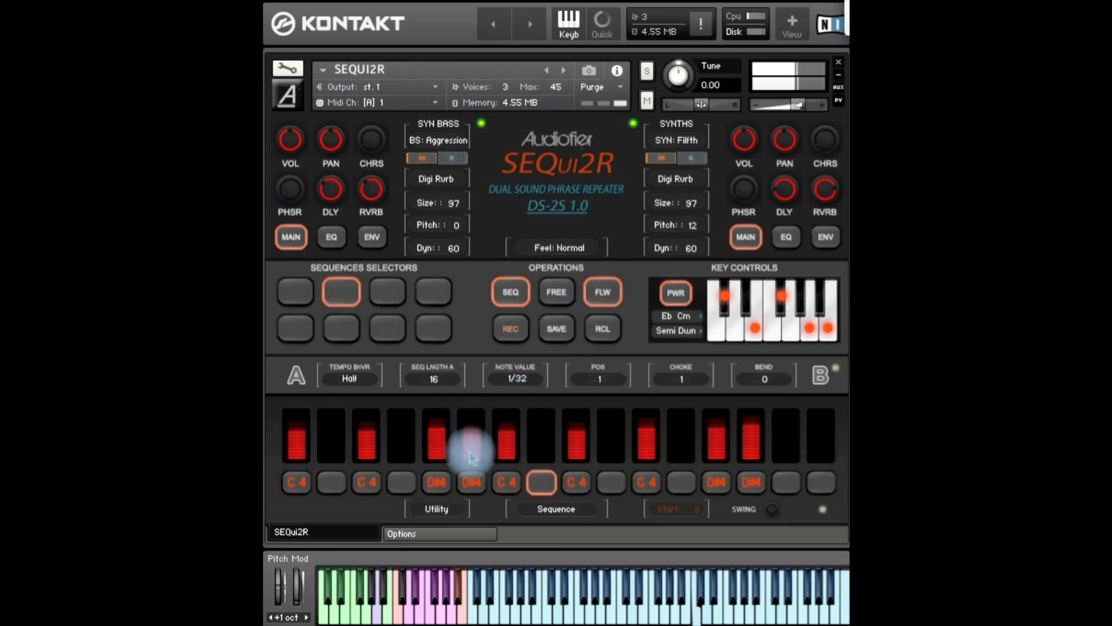
{"action": "left_click", "coordinate": [718, 434]}
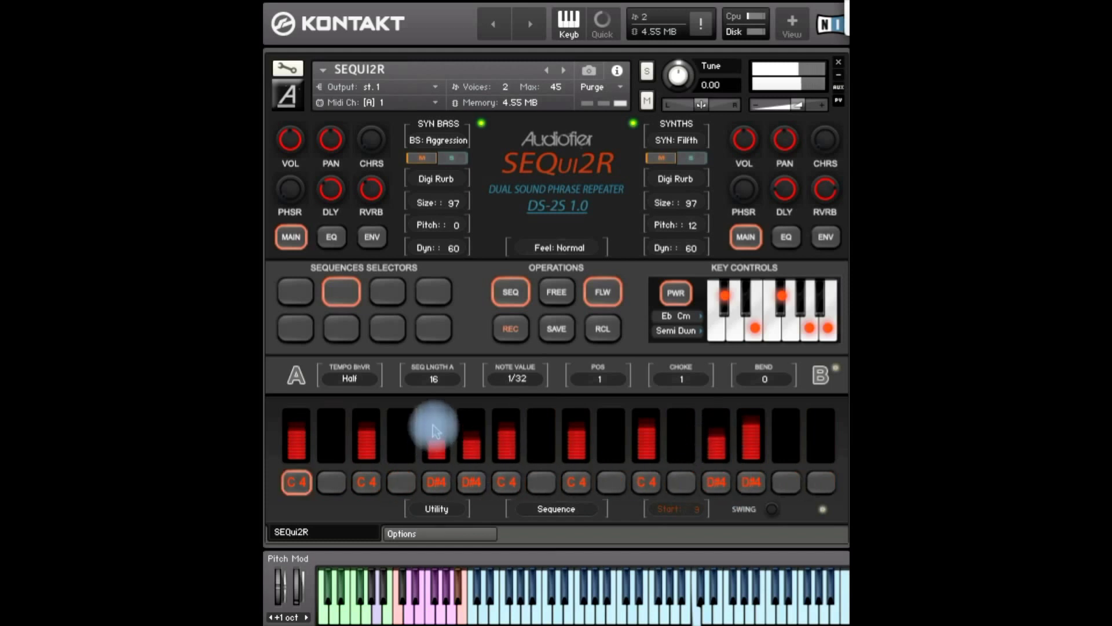
{"action": "left_click", "coordinate": [558, 332]}
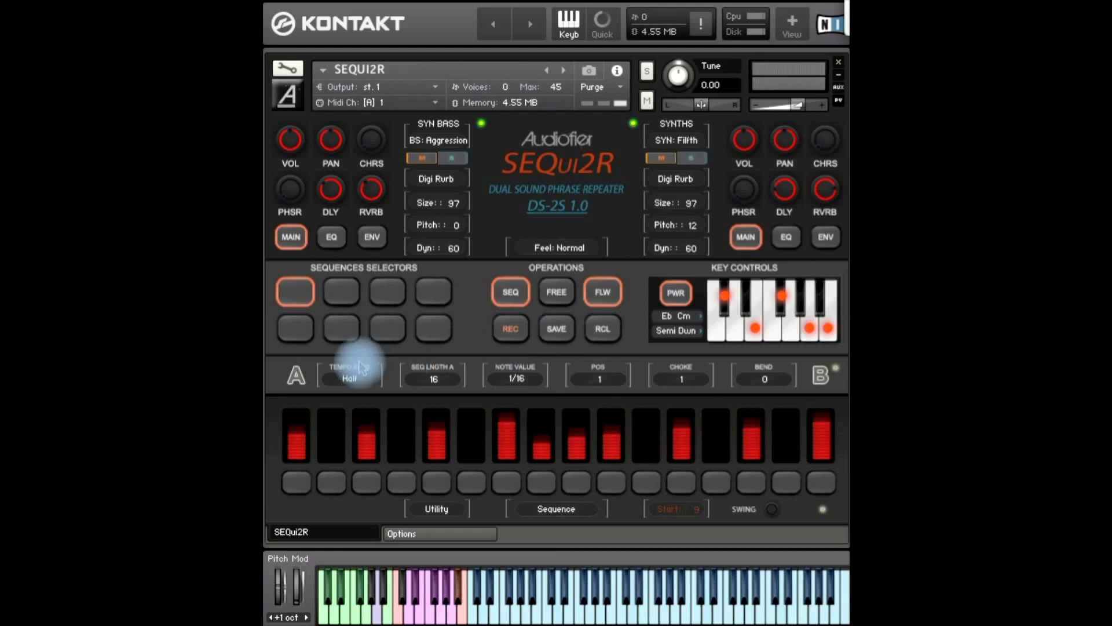
- Open sound A's filter steps in the graph editor and enable step modulation of its cutoff
{"action": "left_click", "coordinate": [296, 377]}
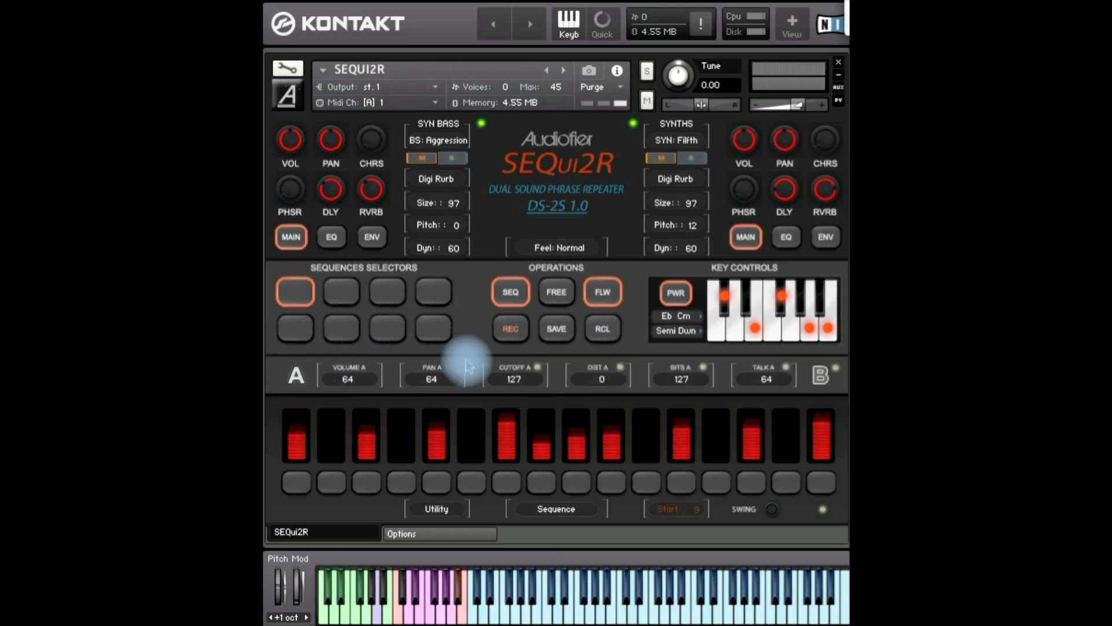
{"action": "left_click", "coordinate": [521, 375]}
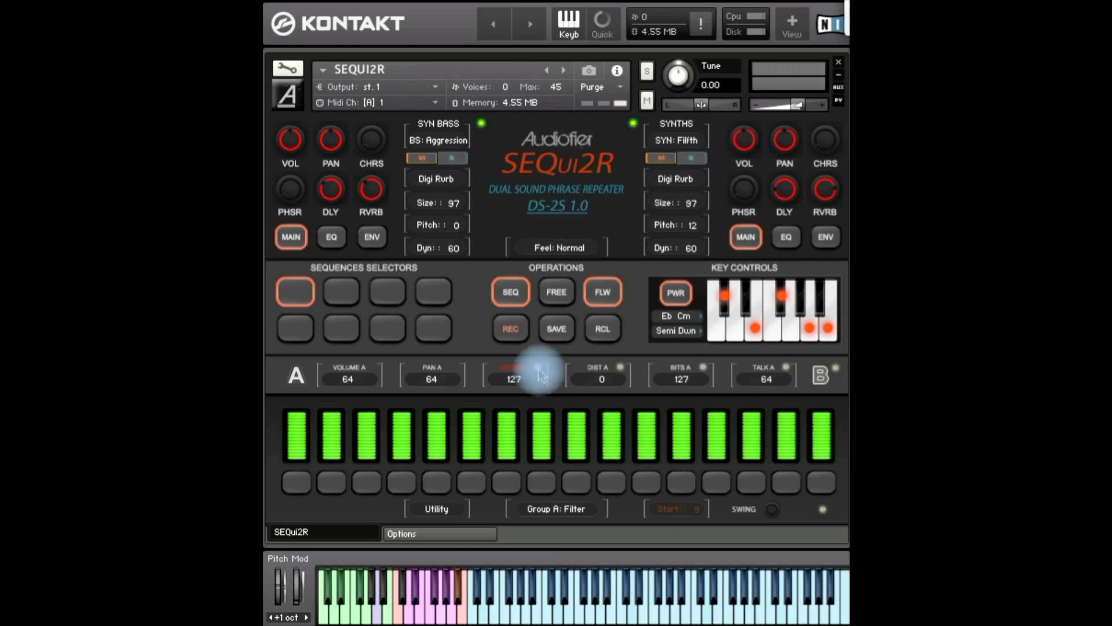
{"action": "left_click", "coordinate": [824, 510]}
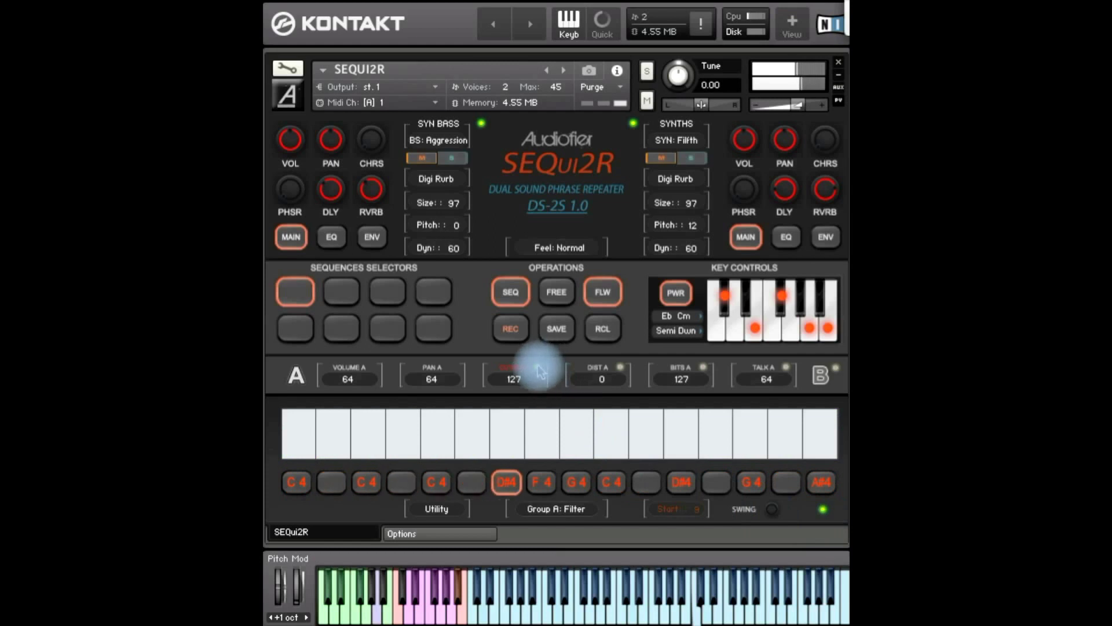
{"action": "left_click", "coordinate": [538, 368]}
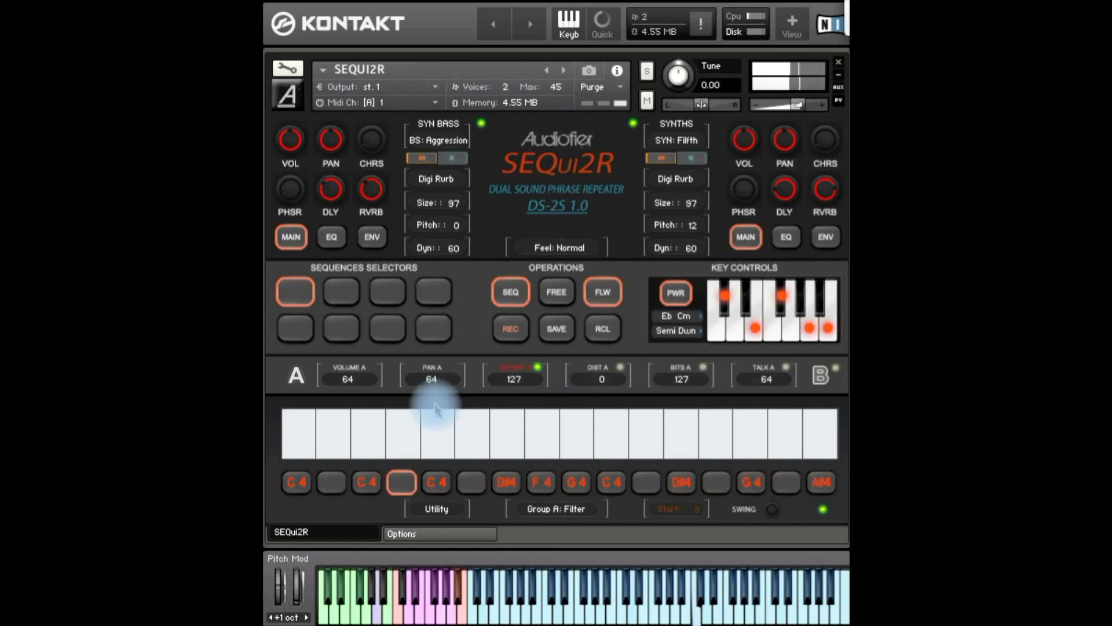
- Draw a varying filter level pattern across sound A's 16 steps and save it in the first sequence
{"action": "mouse_move", "coordinate": [299, 443]}
{"action": "left_mouse_down"}
{"action": "mouse_move", "coordinate": [462, 425]}
{"action": "mouse_move", "coordinate": [799, 440]}
{"action": "mouse_move", "coordinate": [826, 422]}
{"action": "mouse_move", "coordinate": [544, 442]}
{"action": "mouse_move", "coordinate": [281, 438]}
{"action": "left_mouse_up"}
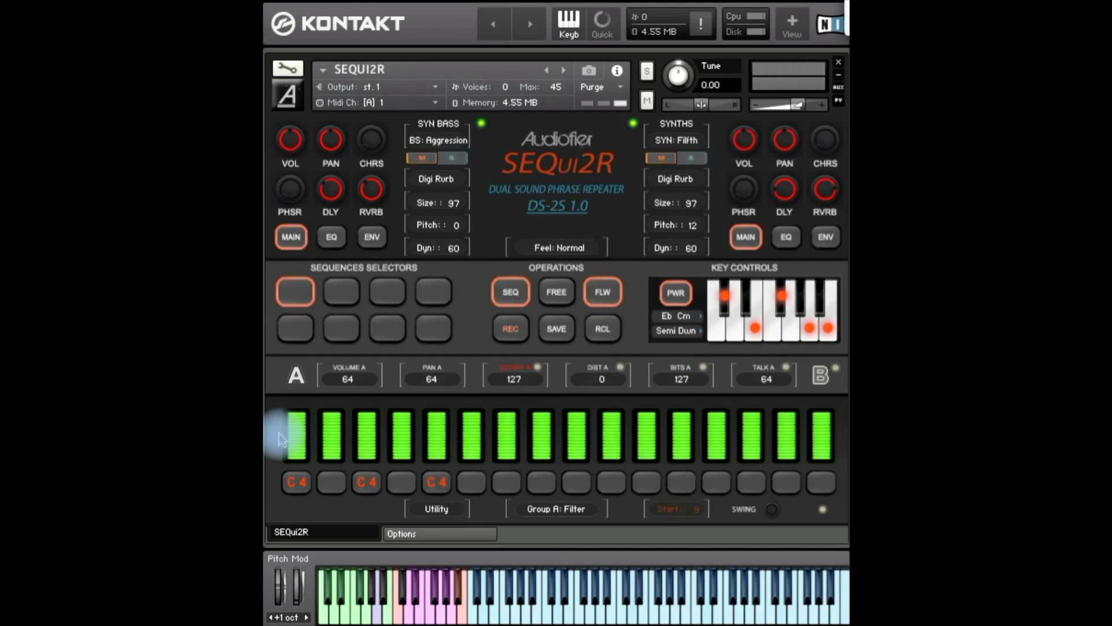
{"action": "left_click", "coordinate": [822, 509]}
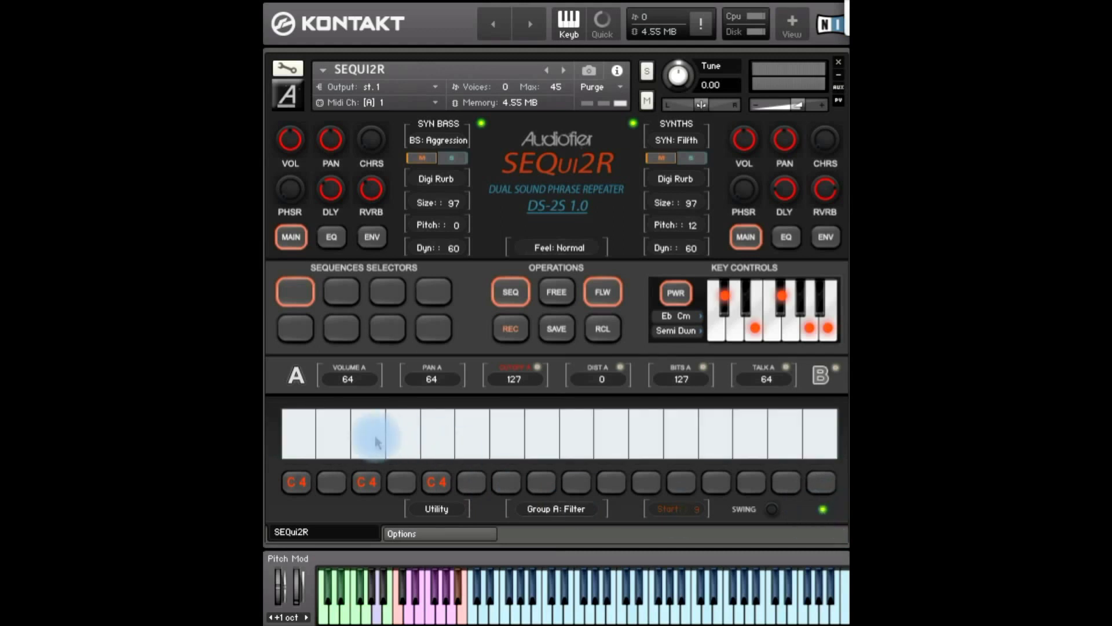
{"action": "left_click_drag", "start_coordinate": [303, 426], "coordinate": [660, 442]}
{"action": "mouse_move", "coordinate": [737, 448]}
{"action": "left_mouse_down"}
{"action": "mouse_move", "coordinate": [829, 431]}
{"action": "mouse_move", "coordinate": [558, 428]}
{"action": "mouse_move", "coordinate": [509, 410]}
{"action": "mouse_move", "coordinate": [547, 376]}
{"action": "left_mouse_up"}
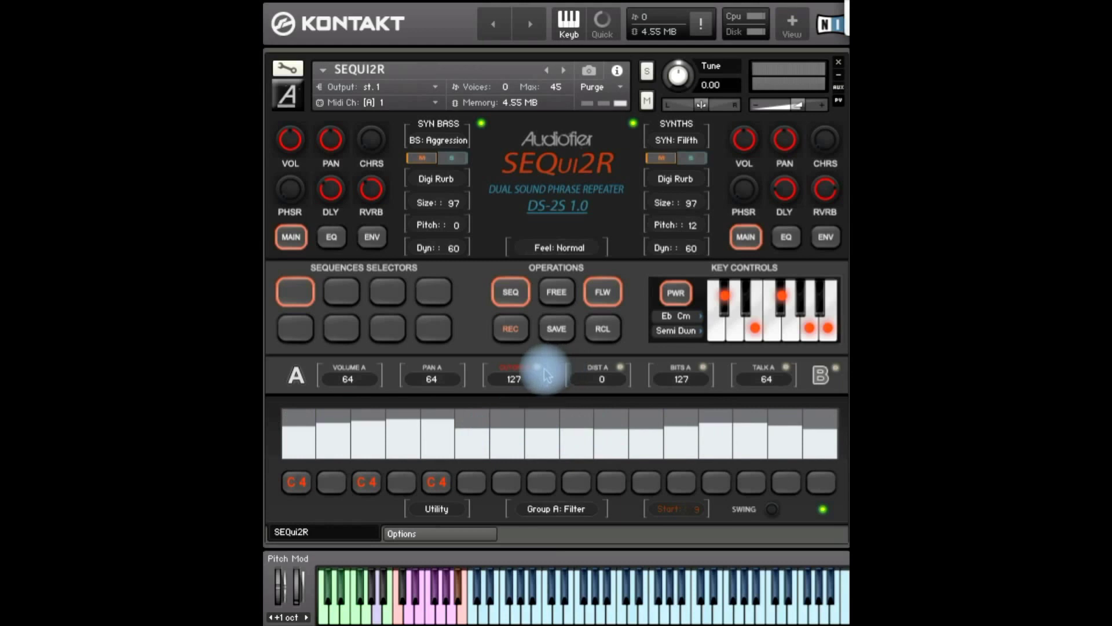
{"action": "left_click", "coordinate": [558, 329]}
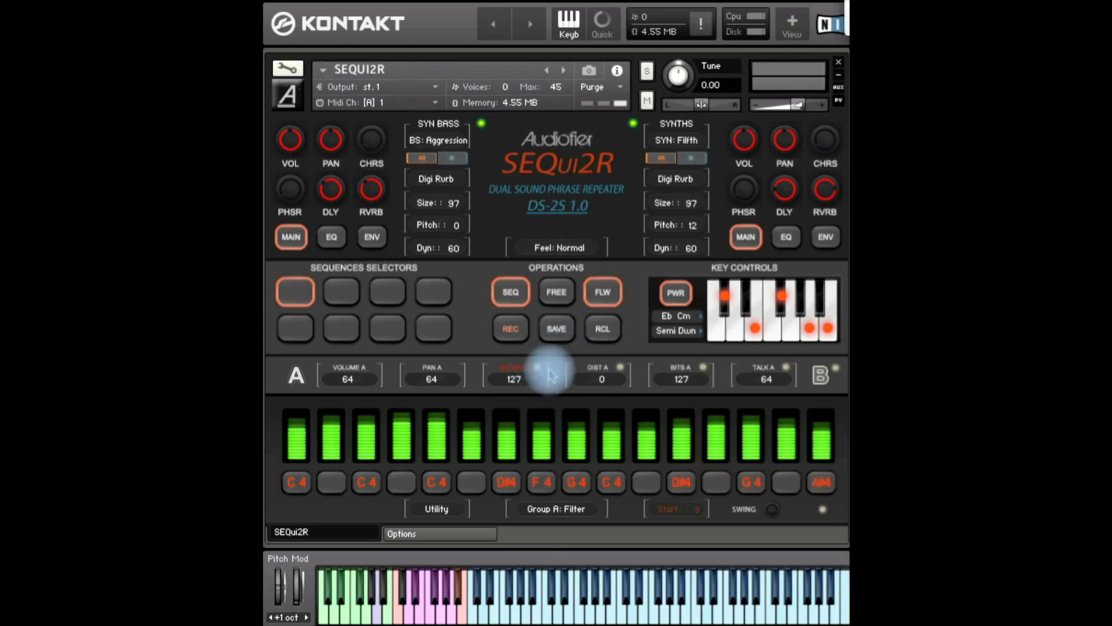
- Reshape sound A's filter steps with cutoff modulation on, making the first step the lowest, and save the sequence
{"action": "left_click", "coordinate": [826, 512]}
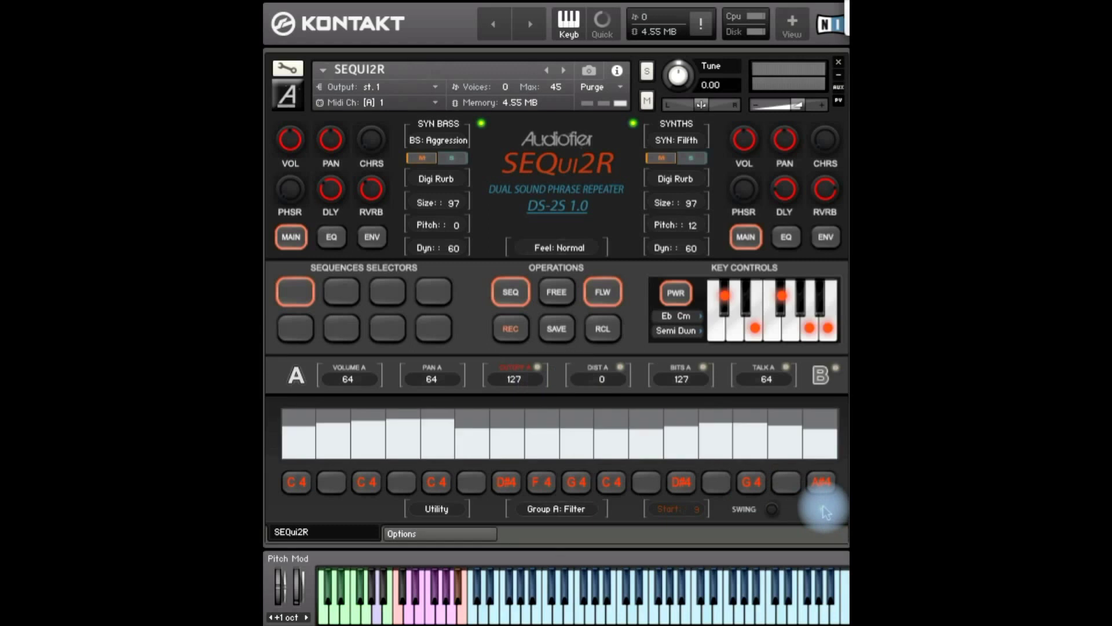
{"action": "left_click", "coordinate": [826, 512]}
{"action": "left_click", "coordinate": [825, 511]}
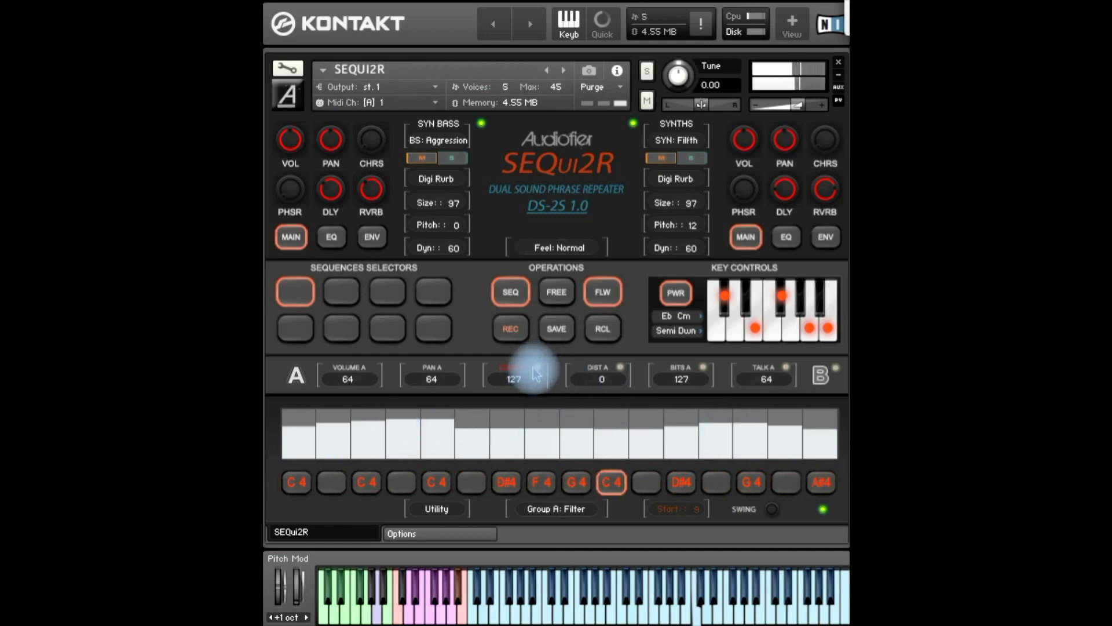
{"action": "mouse_move", "coordinate": [342, 462]}
{"action": "left_mouse_down"}
{"action": "mouse_move", "coordinate": [835, 423]}
{"action": "mouse_move", "coordinate": [551, 442]}
{"action": "mouse_move", "coordinate": [298, 434]}
{"action": "mouse_move", "coordinate": [840, 427]}
{"action": "mouse_move", "coordinate": [362, 422]}
{"action": "mouse_move", "coordinate": [293, 432]}
{"action": "mouse_move", "coordinate": [292, 442]}
{"action": "left_mouse_up"}
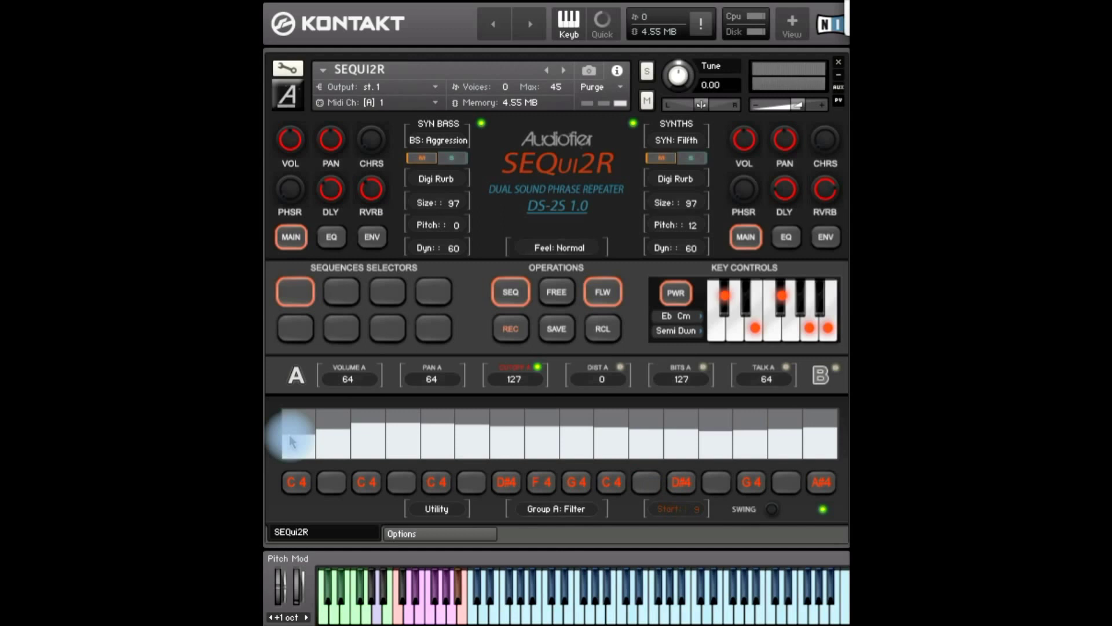
{"action": "left_click", "coordinate": [559, 333]}
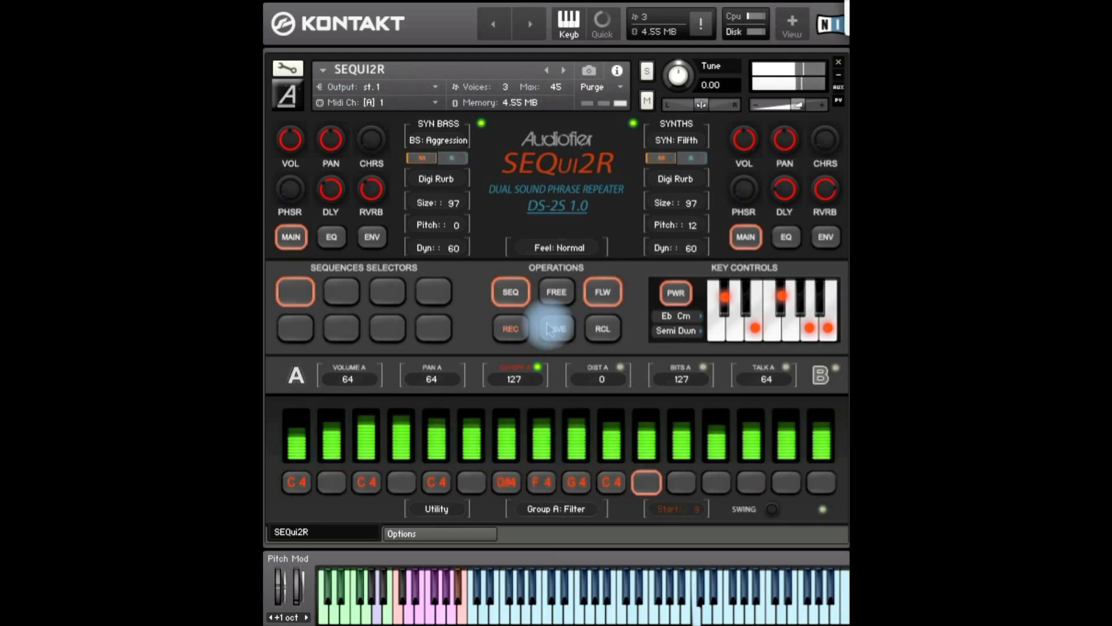
- Check sound B's filter steps, return to sound A's, and recall the second sequence
{"action": "left_click", "coordinate": [823, 377]}
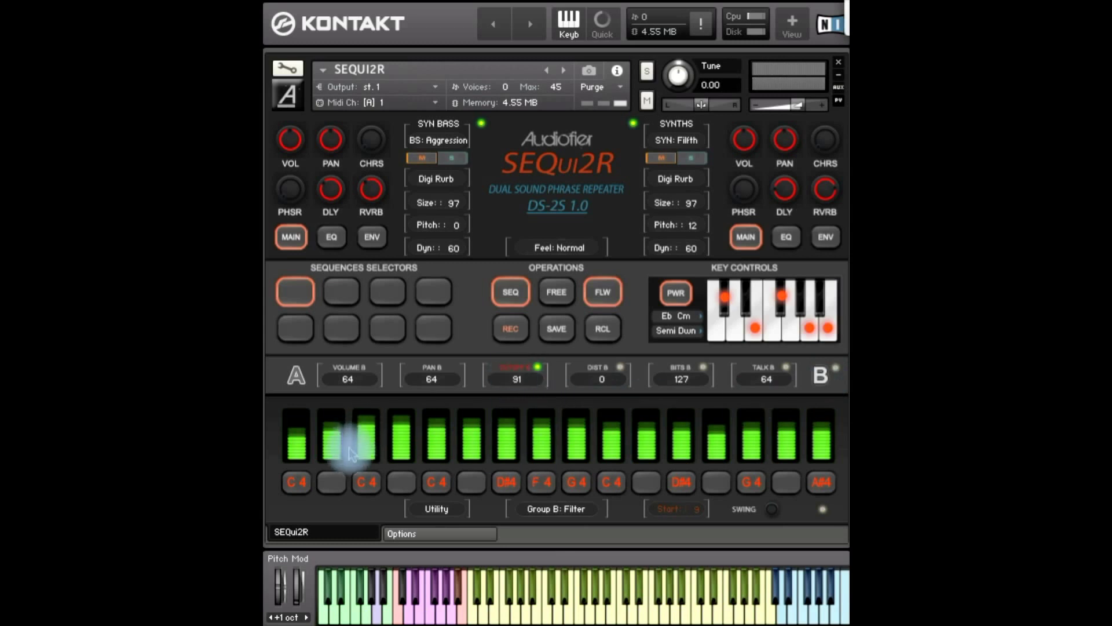
{"action": "left_click", "coordinate": [300, 375]}
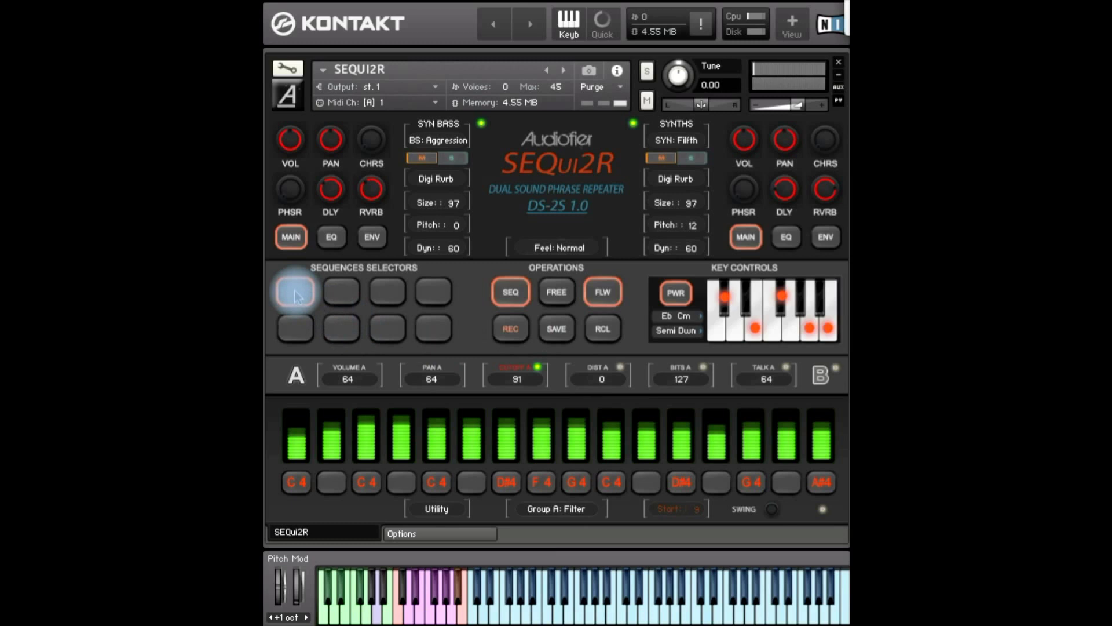
{"action": "left_click", "coordinate": [341, 291]}
{"action": "left_click", "coordinate": [614, 332]}
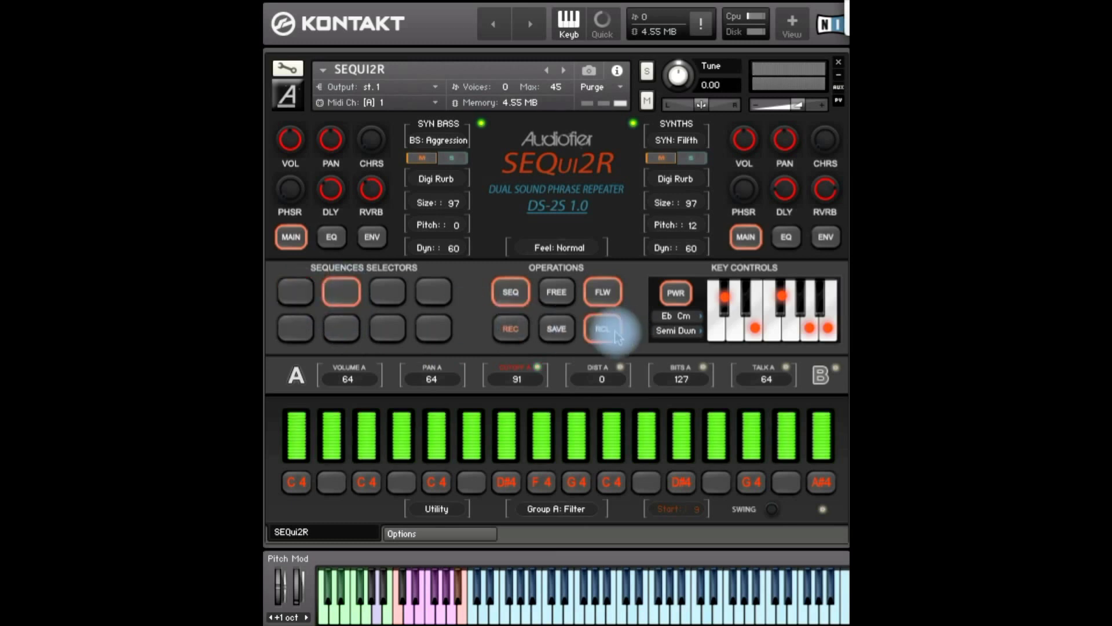